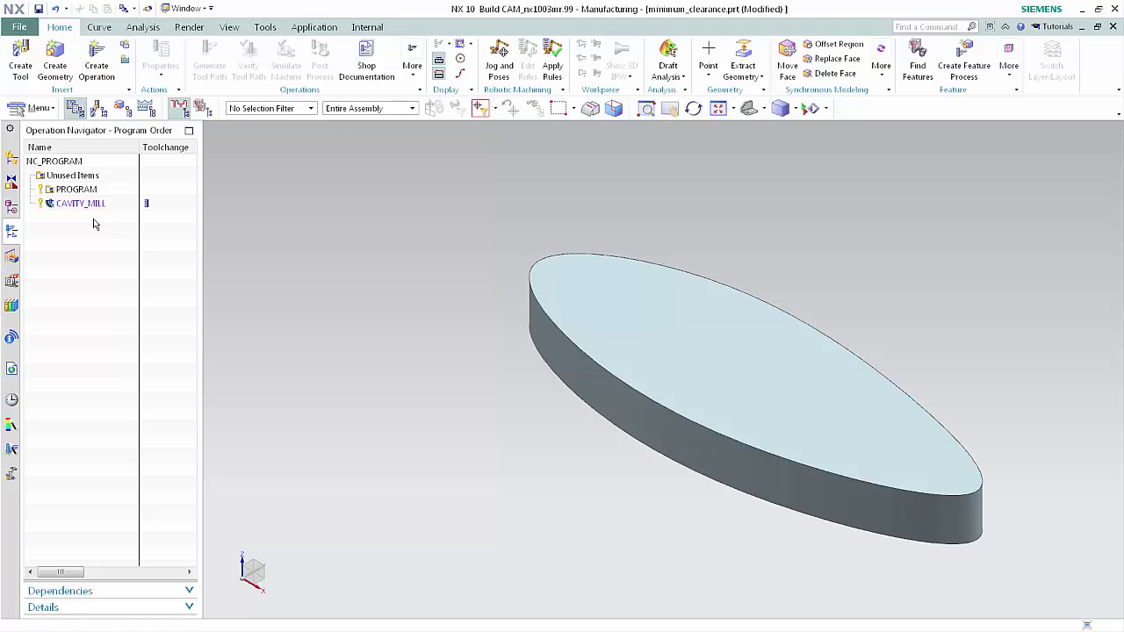
Open CAVITY_MILL's non-cutting moves and examine the engage Minimum Clearance options for the Open Area and Initial Open Area.
{"action": "double_click", "coordinate": [75, 204]}
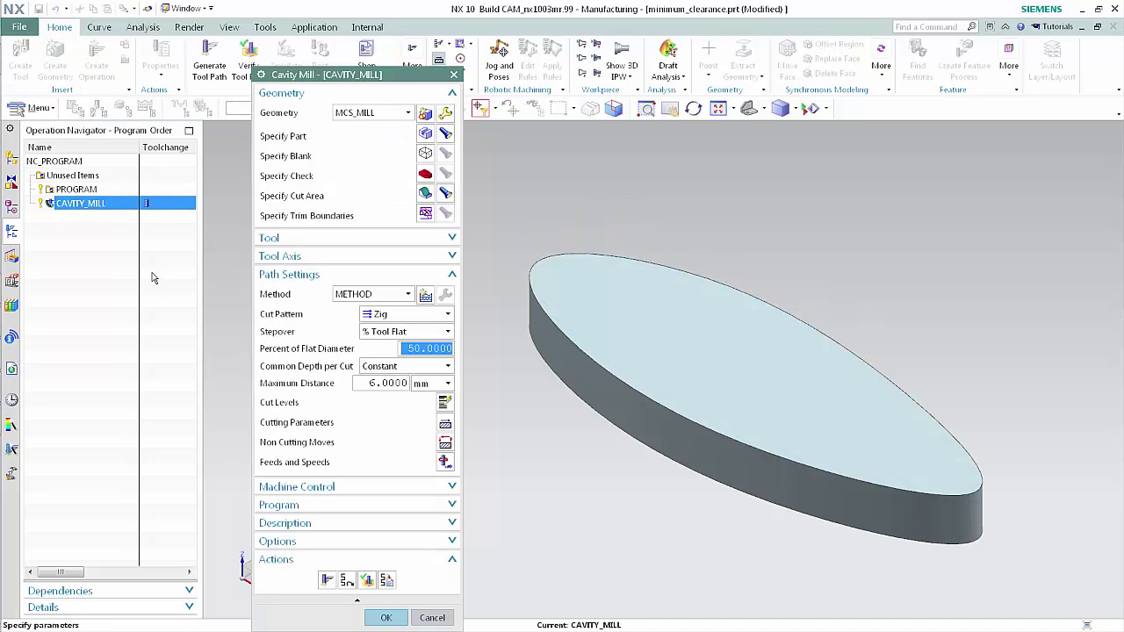
{"action": "left_click", "coordinate": [445, 444]}
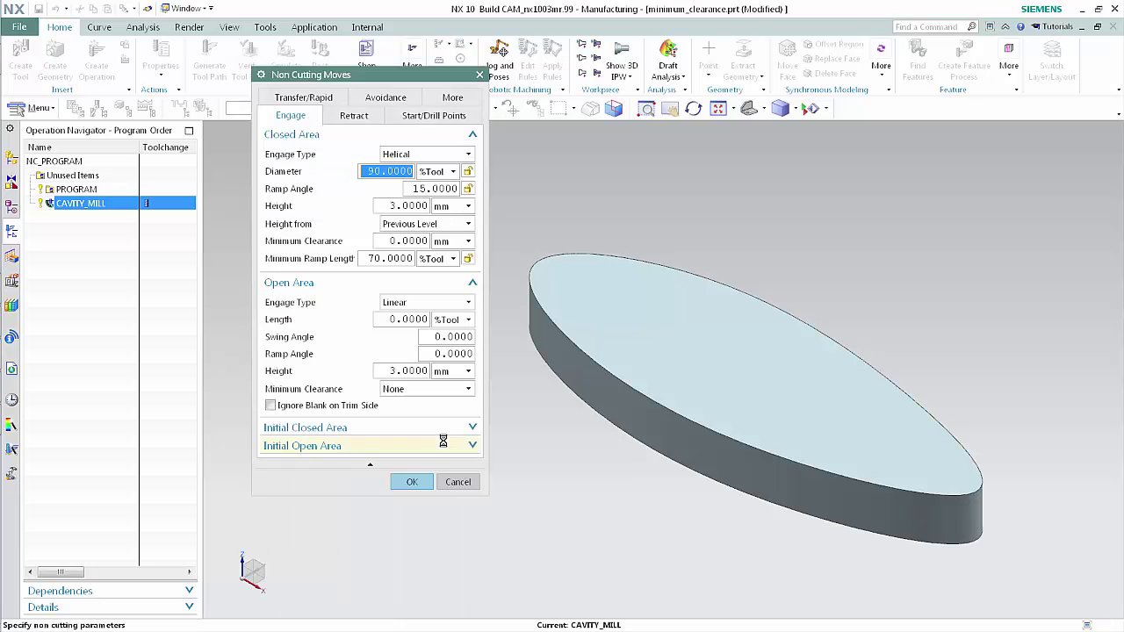
{"action": "left_click", "coordinate": [471, 135]}
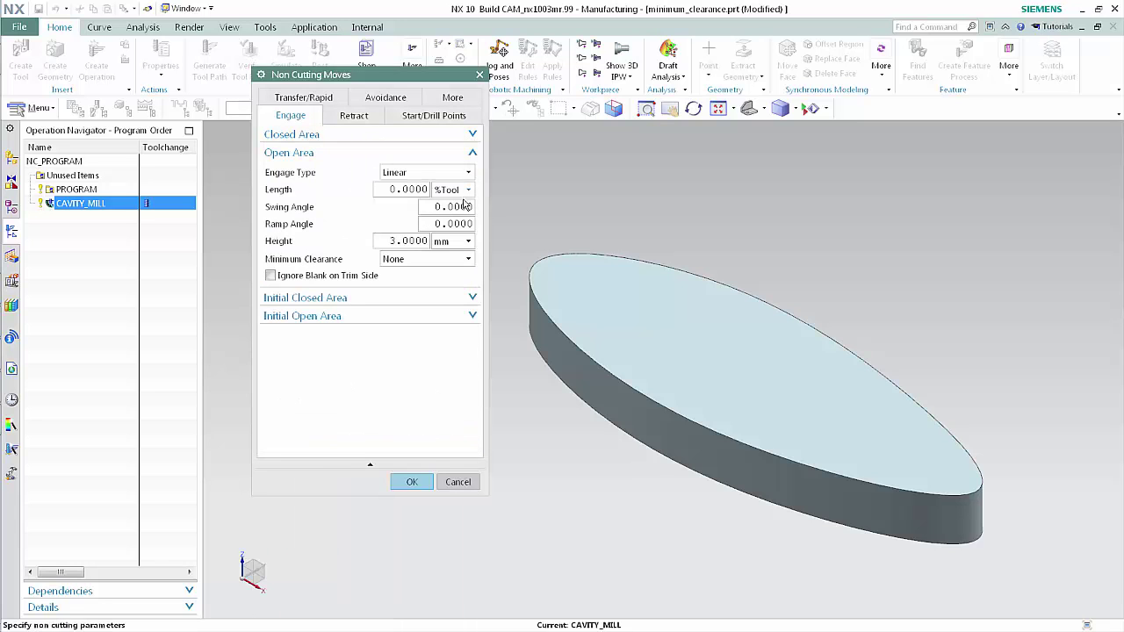
{"action": "left_click", "coordinate": [472, 317]}
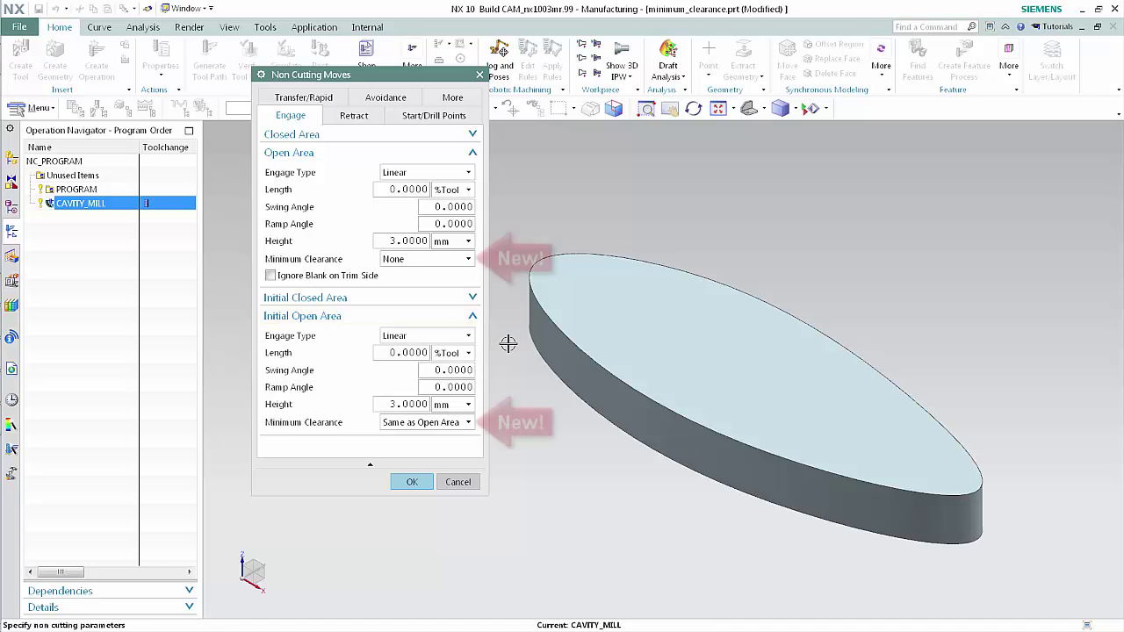
{"action": "left_click", "coordinate": [469, 260]}
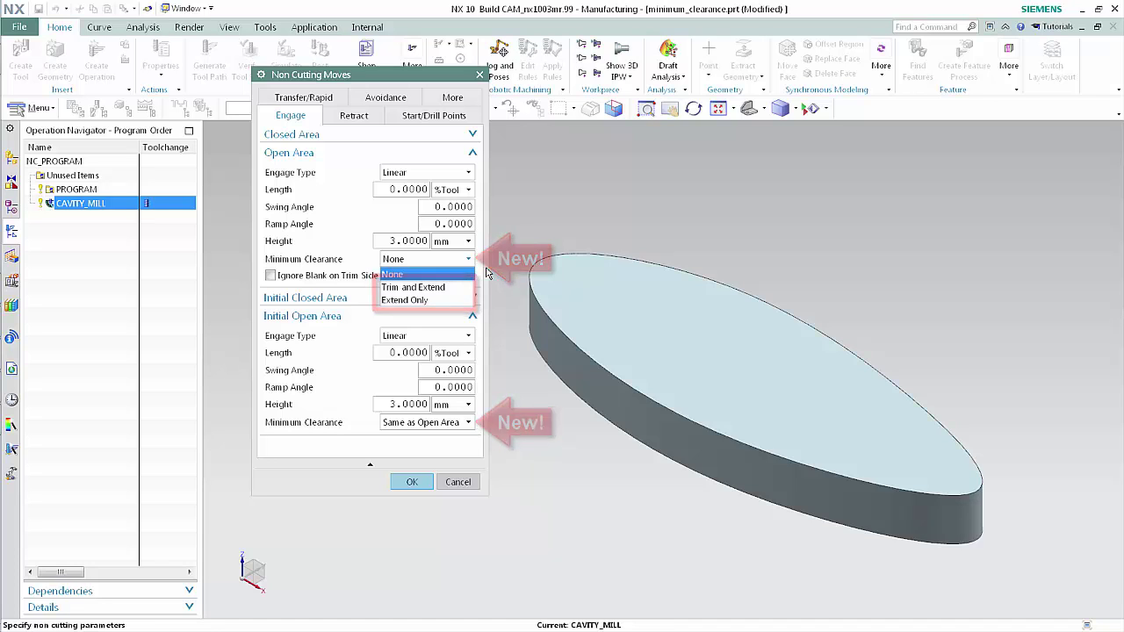
{"action": "left_click", "coordinate": [485, 260]}
Review the Retract and Final retract types, return to the engage settings, and close the non-cutting moves.
{"action": "left_click", "coordinate": [355, 116]}
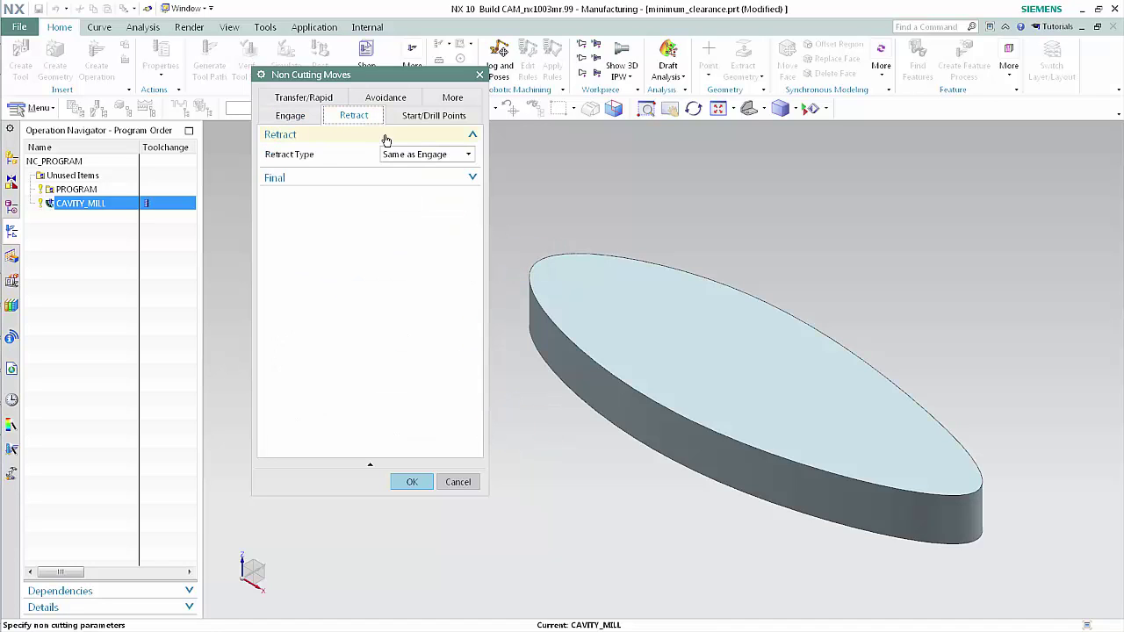
{"action": "left_click", "coordinate": [468, 177]}
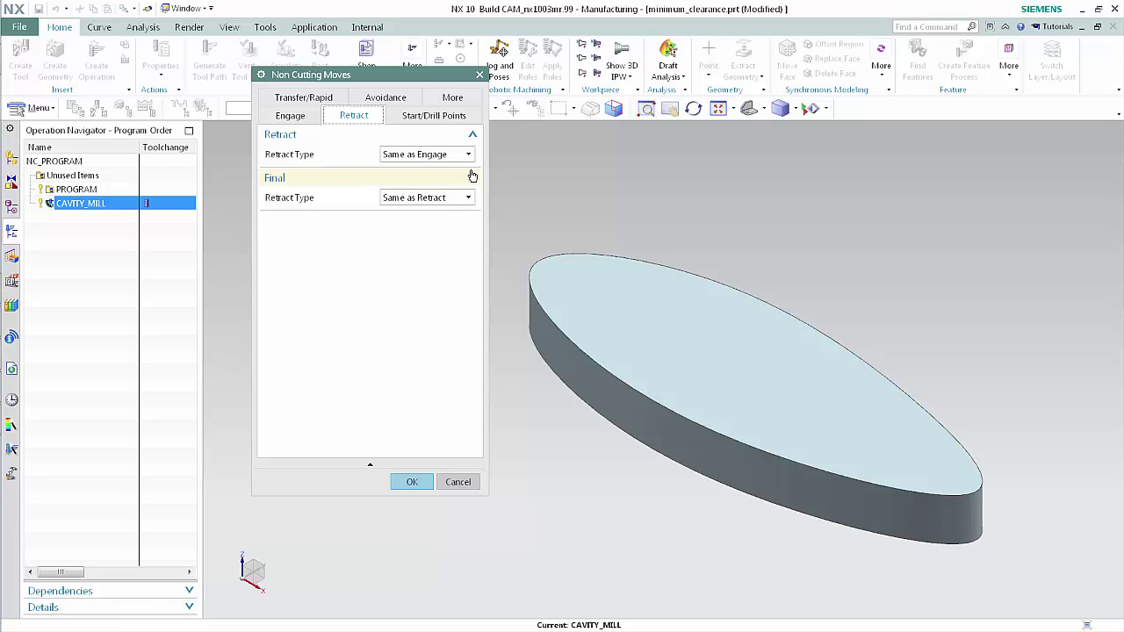
{"action": "left_click", "coordinate": [295, 116]}
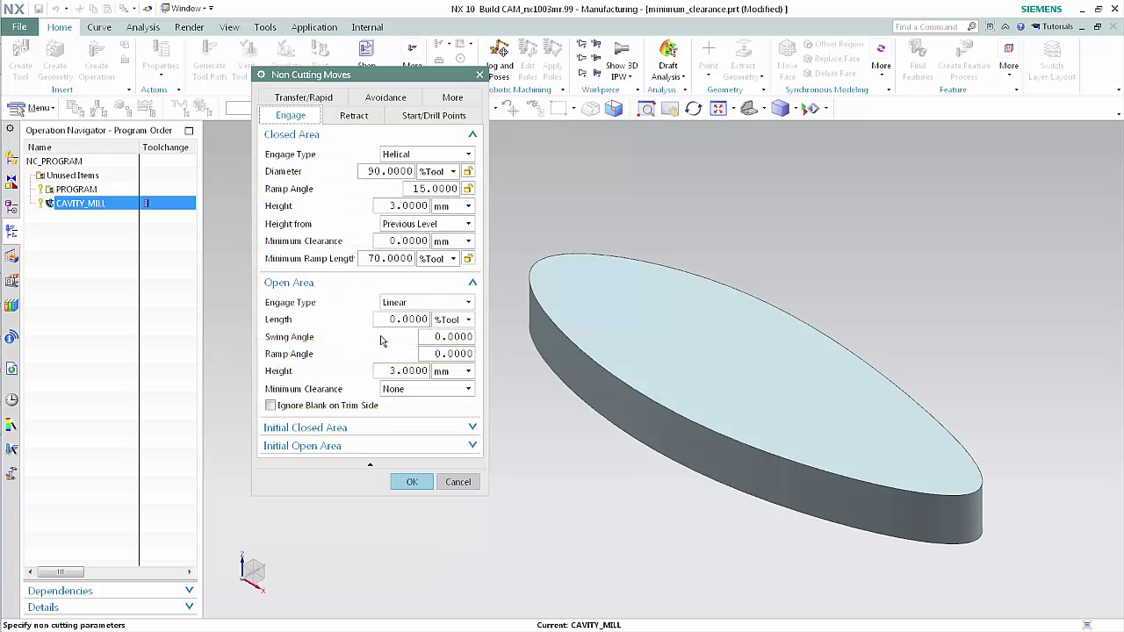
{"action": "left_click", "coordinate": [411, 481]}
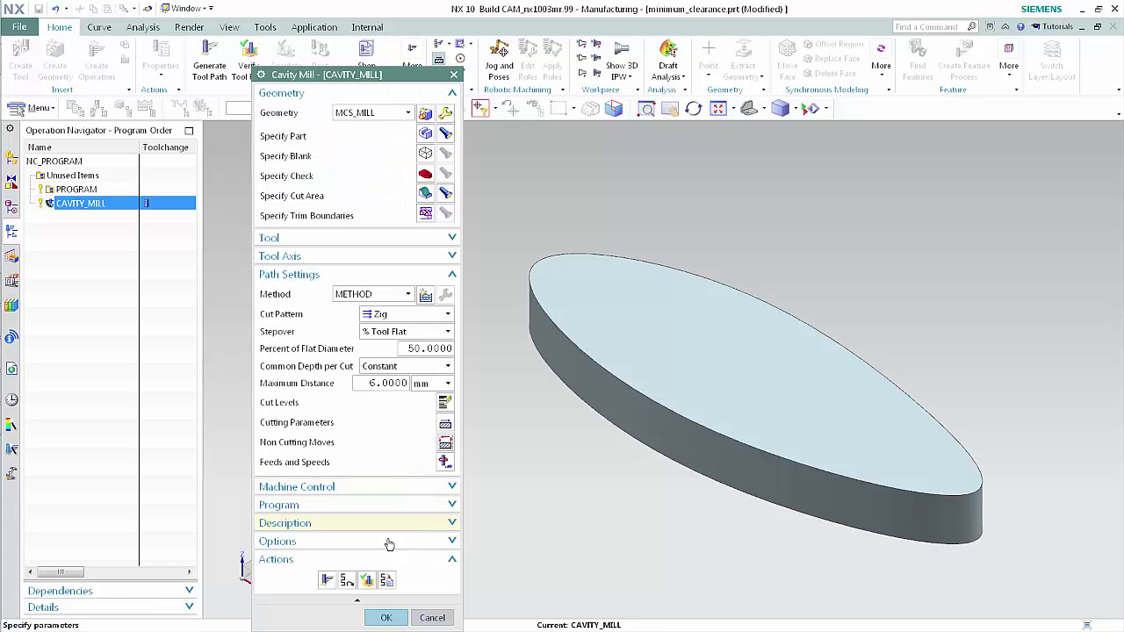
Verify the cavity mill tool path by playing its replay animation through to the end, and close the visualization.
{"action": "left_click", "coordinate": [368, 581]}
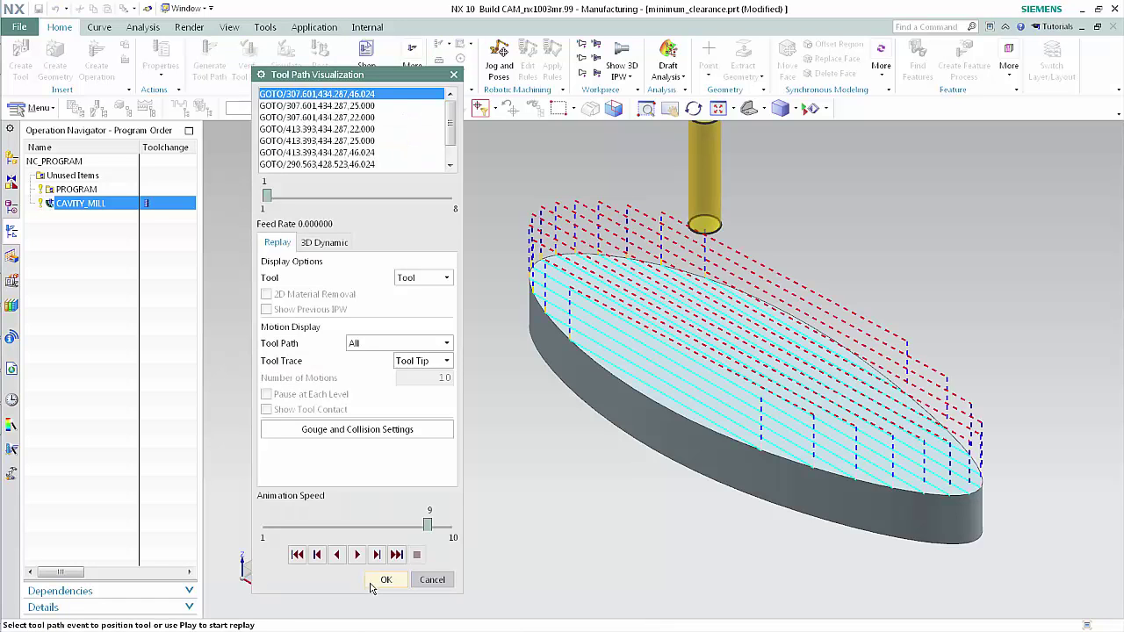
{"action": "left_click", "coordinate": [358, 556]}
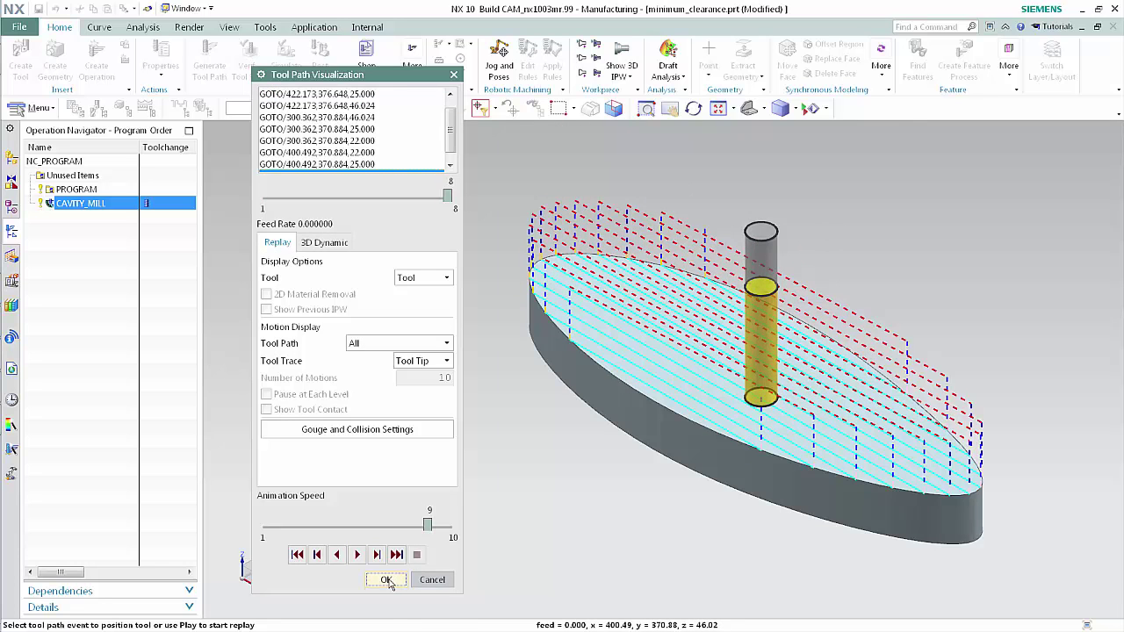
{"action": "left_click", "coordinate": [389, 580]}
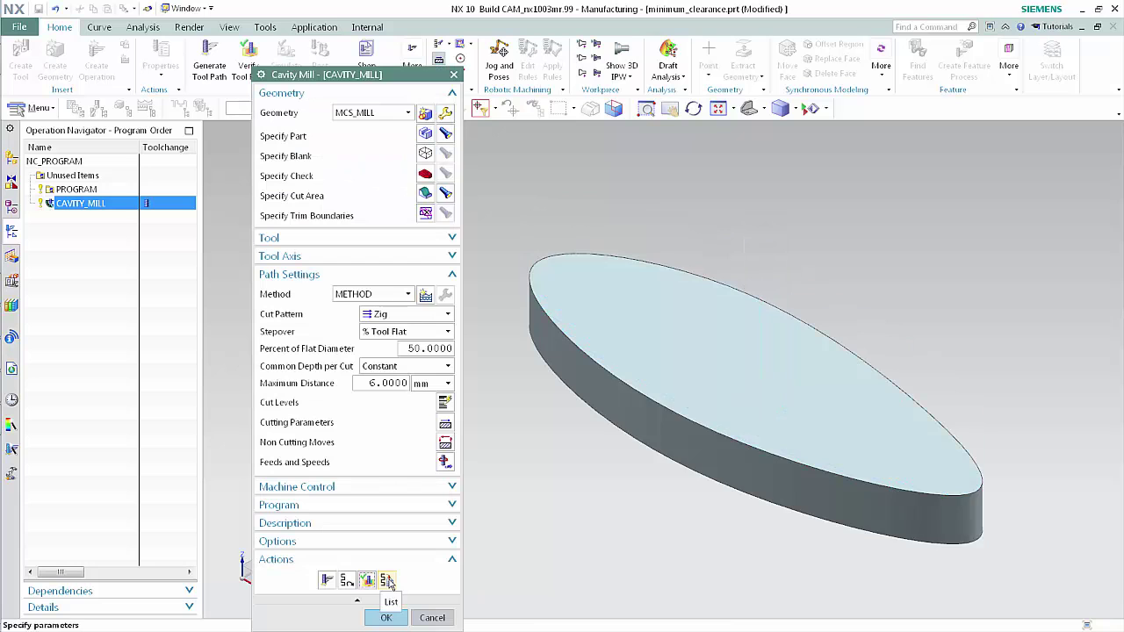
Set the operation's tool display to 2D and replay the tool path in a top view of the part.
{"action": "key", "text": "ctrl+alt+t"}
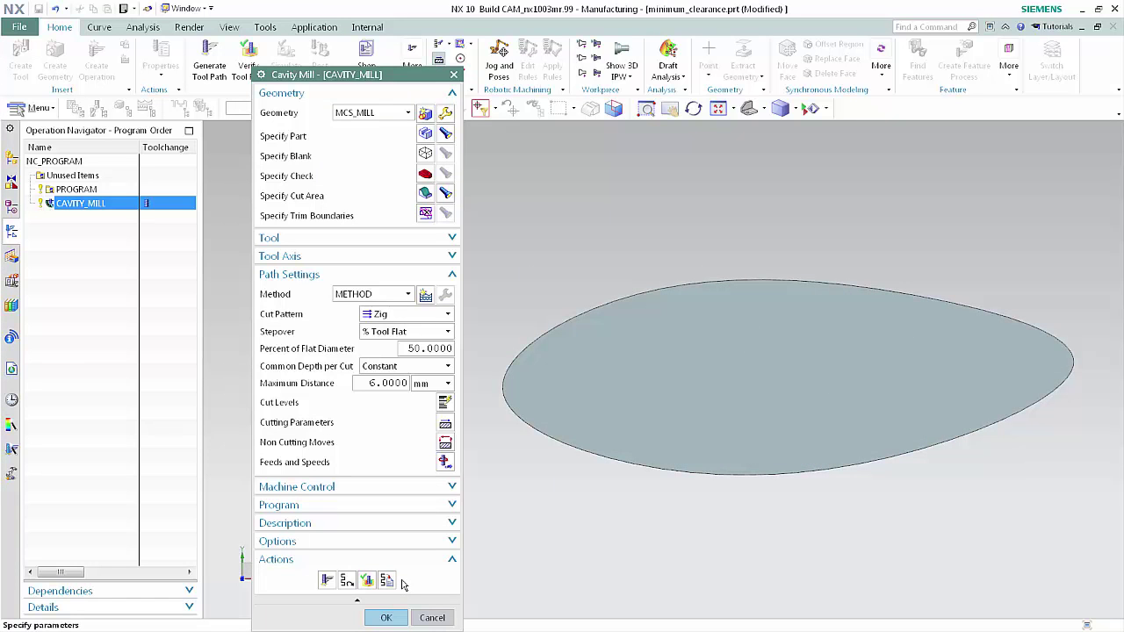
{"action": "left_click", "coordinate": [414, 543]}
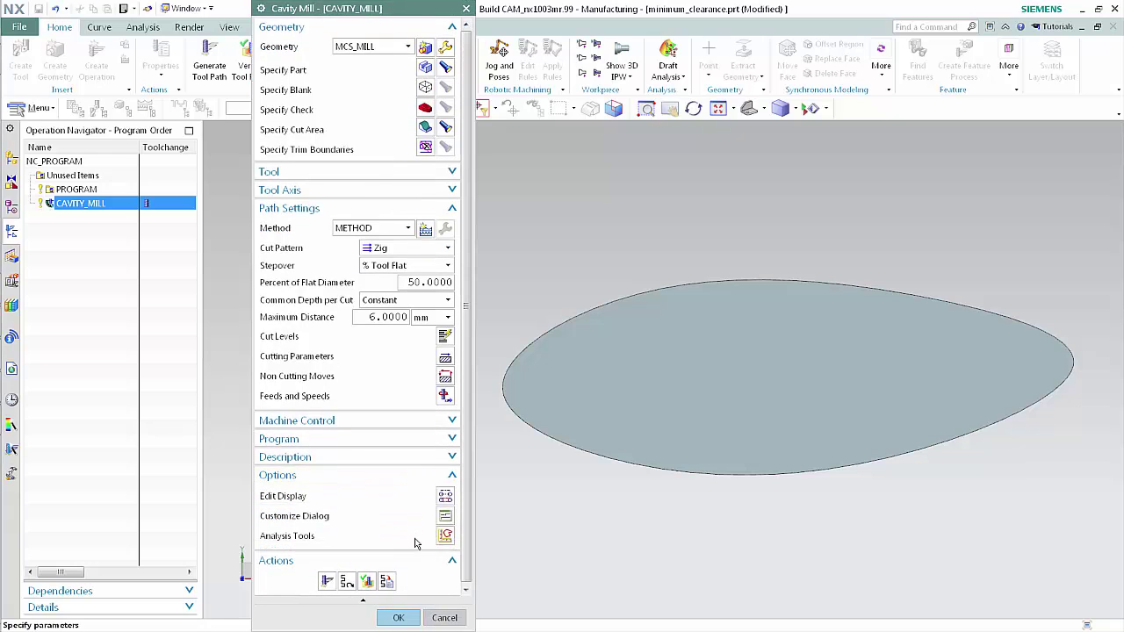
{"action": "left_click", "coordinate": [446, 498]}
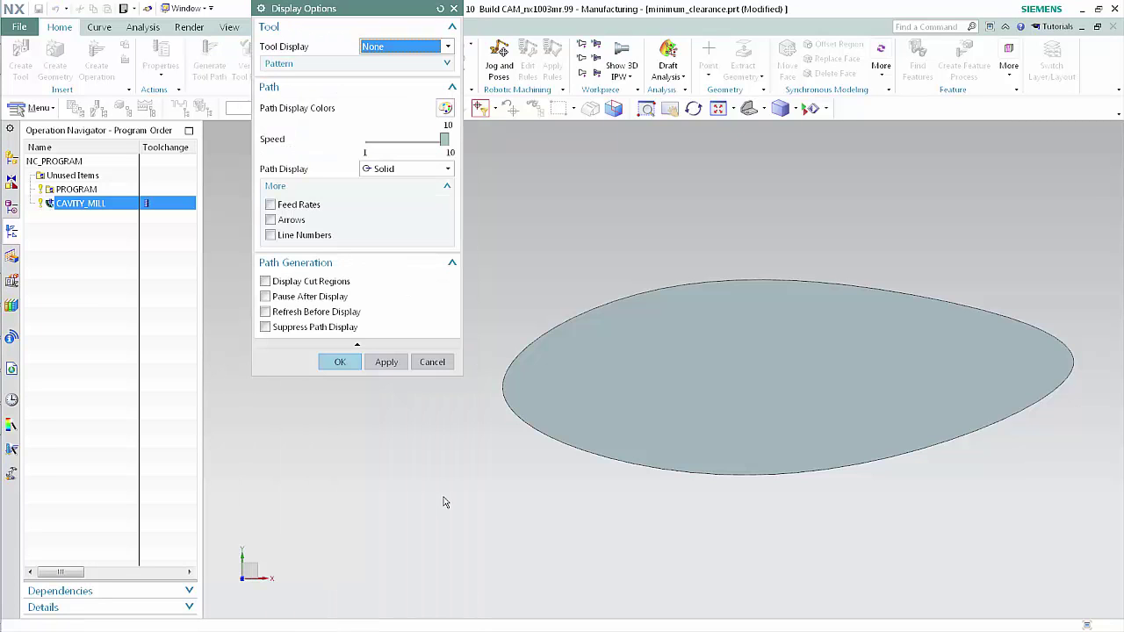
{"action": "left_click", "coordinate": [448, 46]}
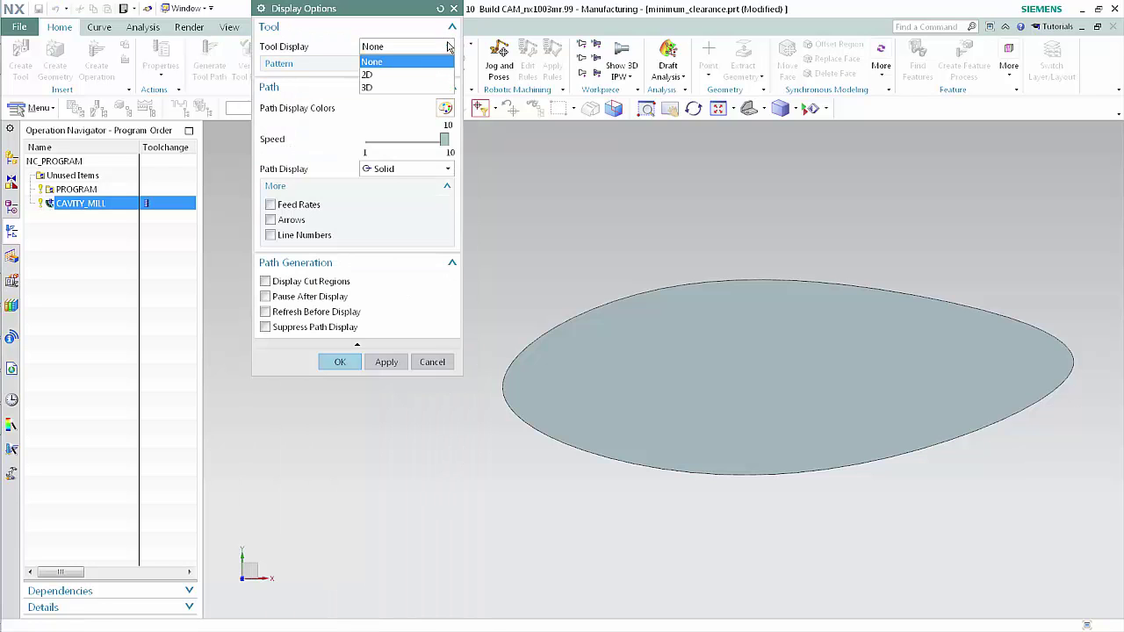
{"action": "left_click", "coordinate": [422, 77]}
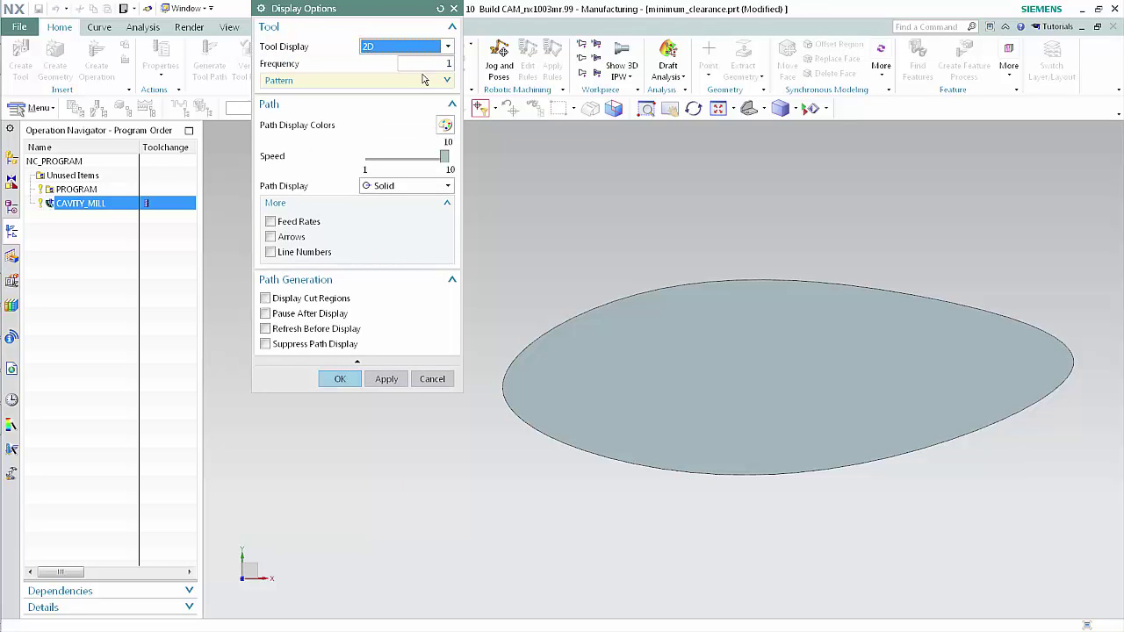
{"action": "left_click", "coordinate": [336, 380]}
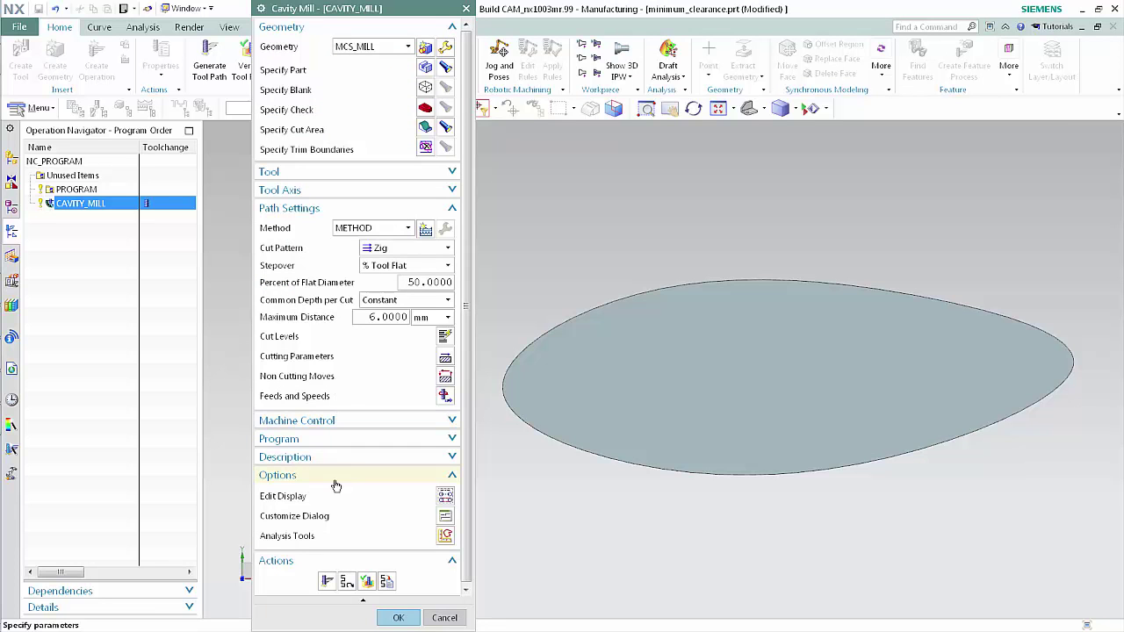
{"action": "left_click", "coordinate": [346, 583]}
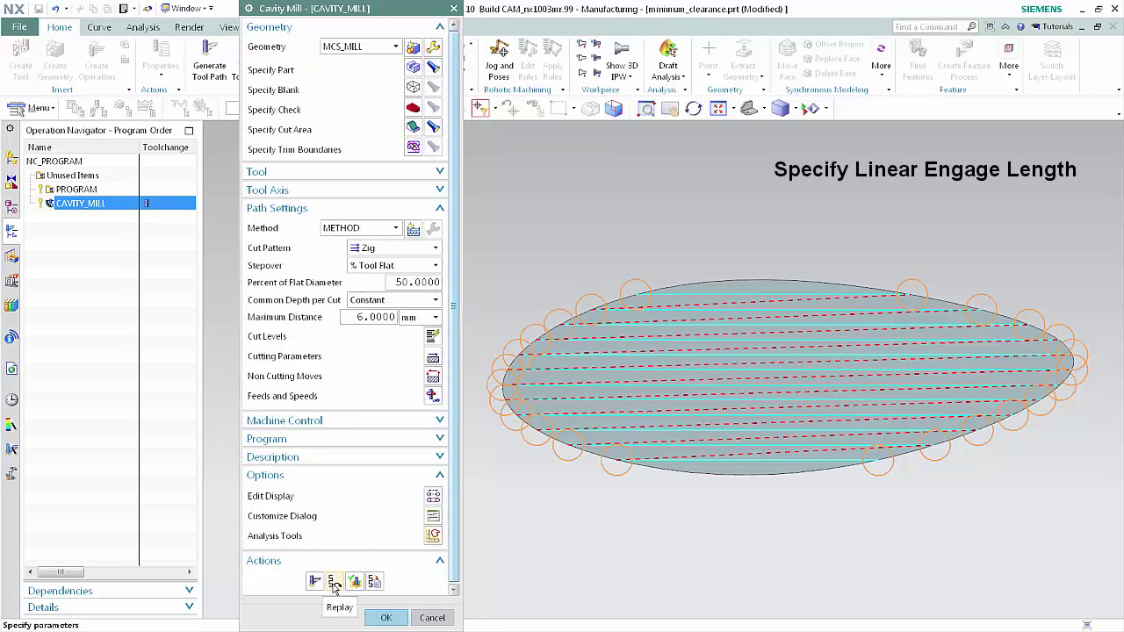
Set the linear engage length for the Open Area to 100 %Tool in the non-cutting moves.
{"action": "left_click", "coordinate": [434, 376]}
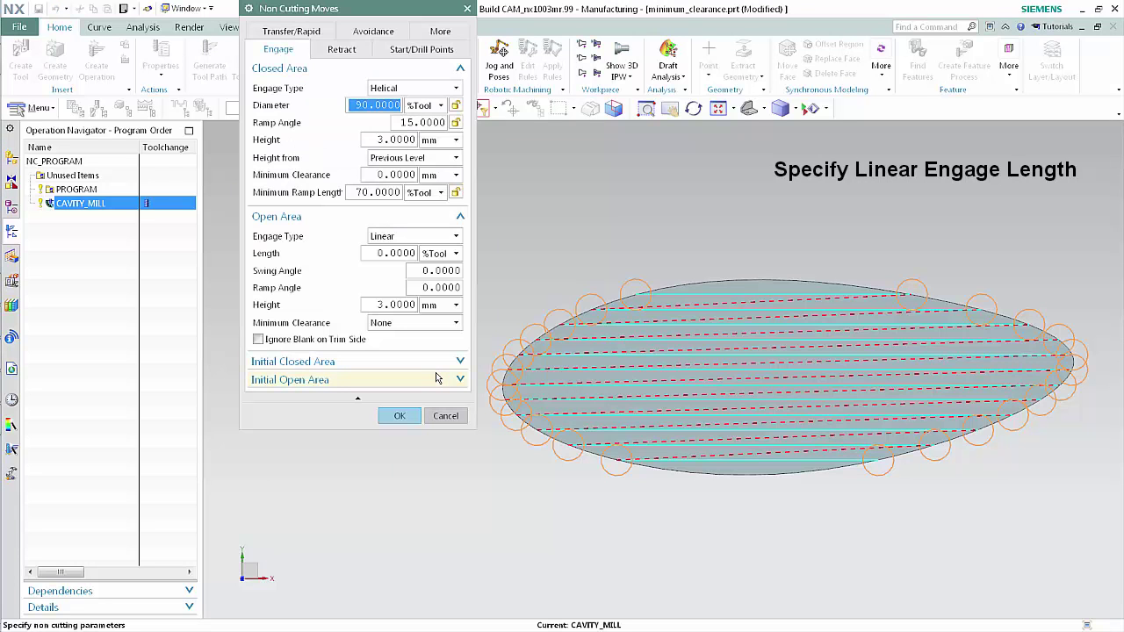
{"action": "left_click", "coordinate": [405, 253]}
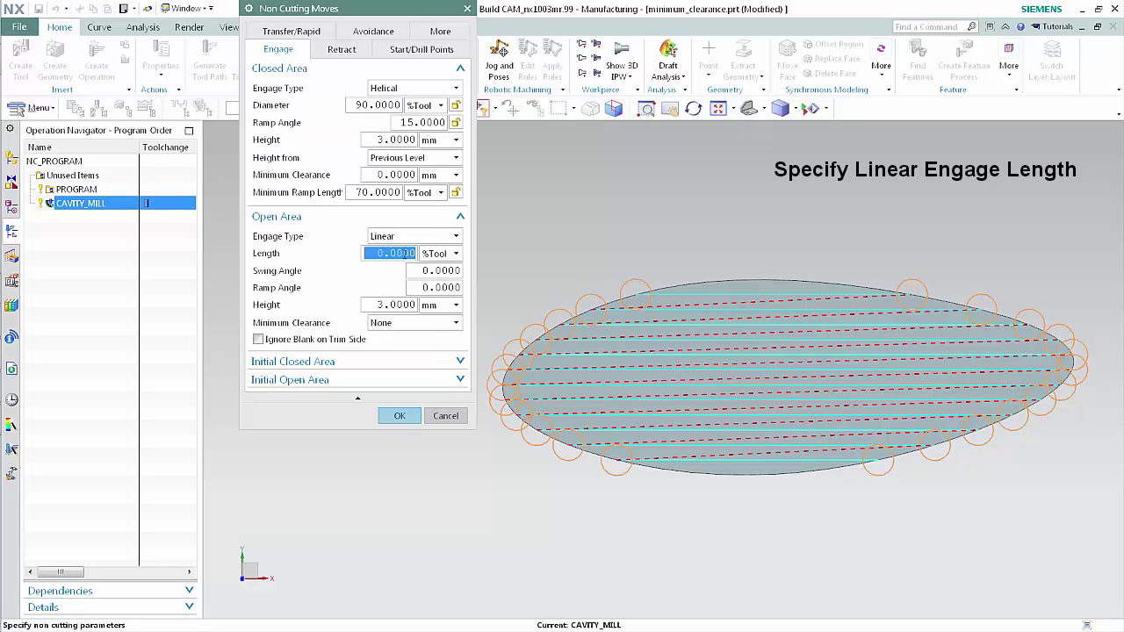
{"action": "type", "text": "1"}
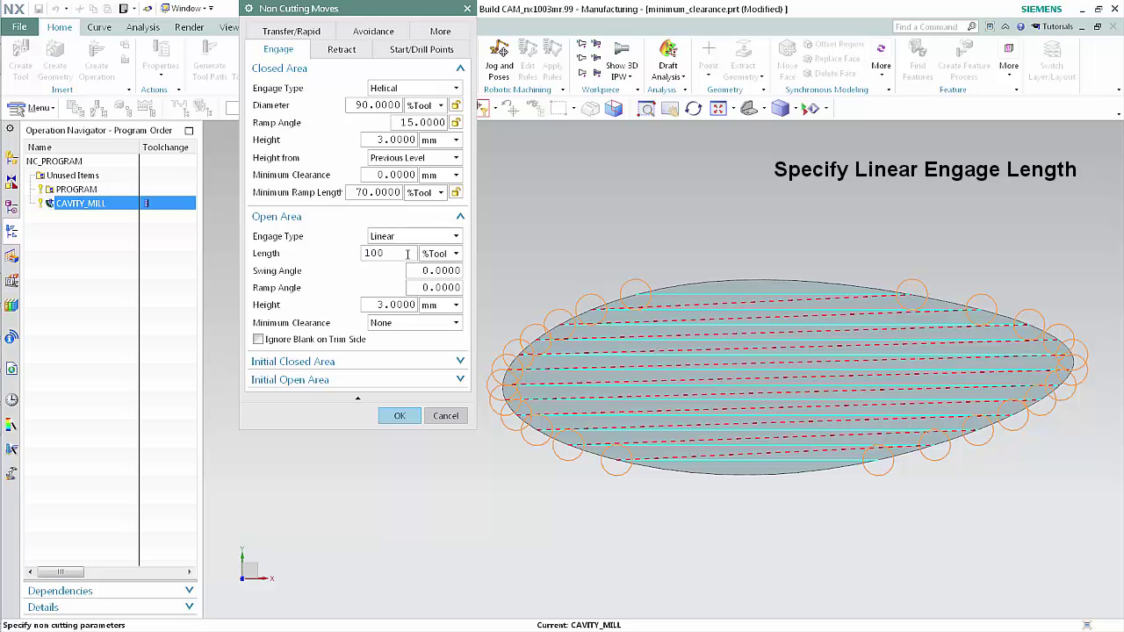
{"action": "type", "text": "00"}
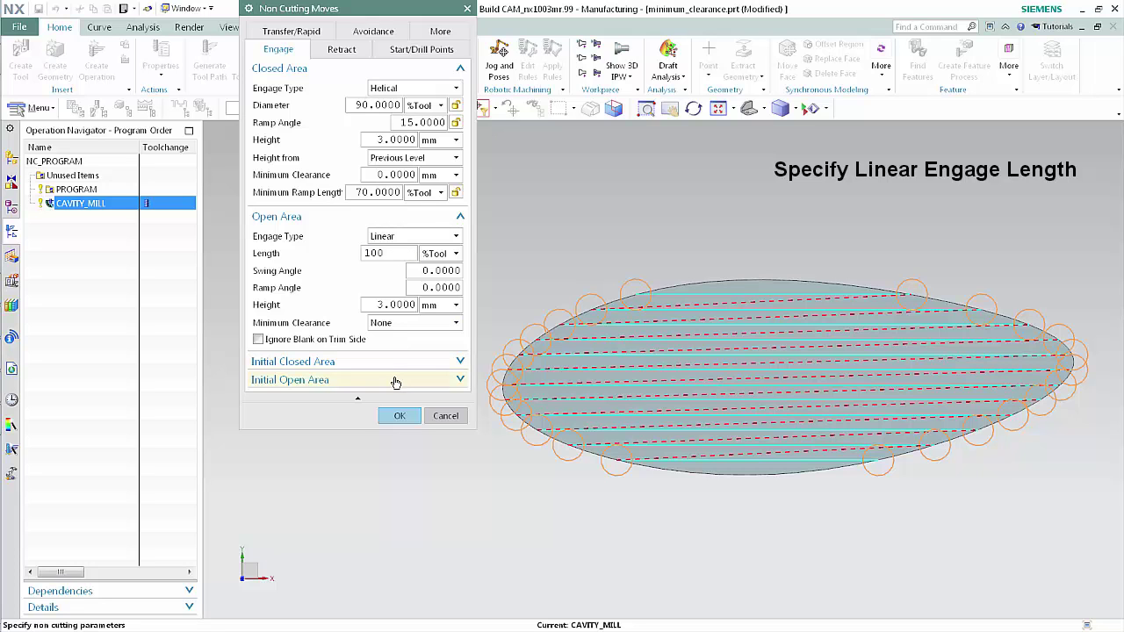
Set the Initial Open Area engage type to Same as Open Area and regenerate the tool path.
{"action": "left_click", "coordinate": [395, 380]}
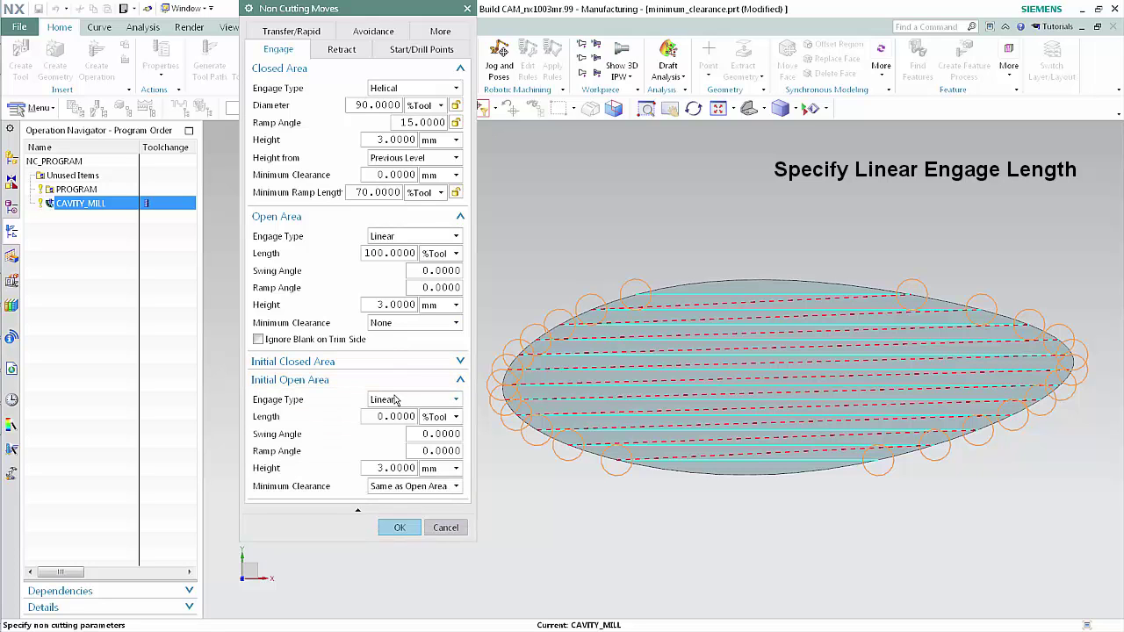
{"action": "left_click", "coordinate": [397, 399]}
{"action": "left_click", "coordinate": [397, 415]}
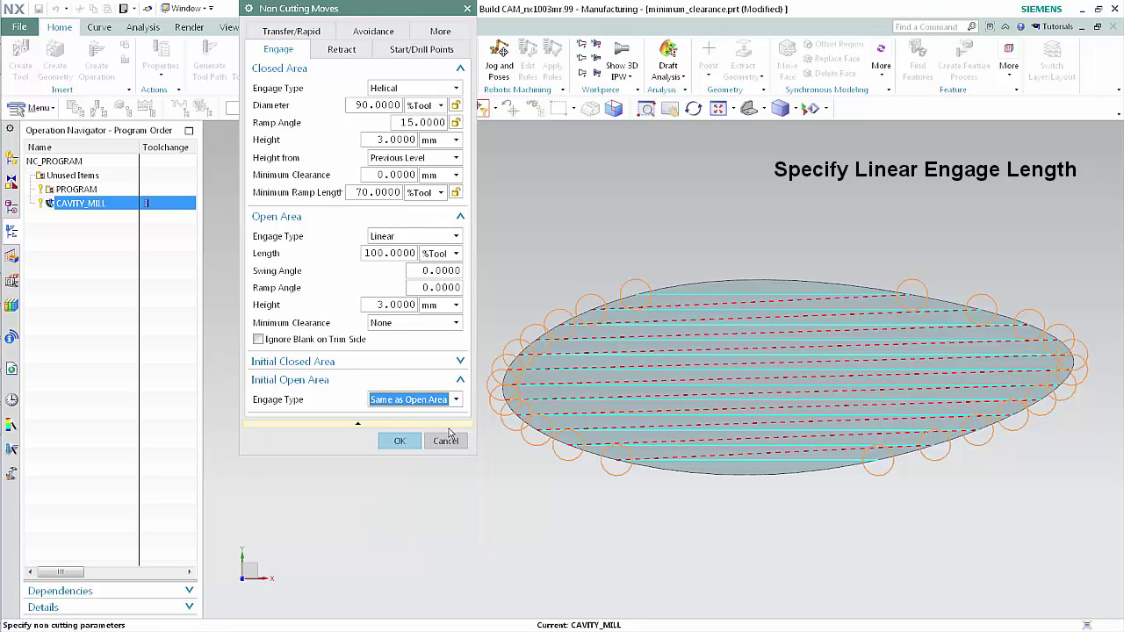
{"action": "left_click", "coordinate": [407, 442]}
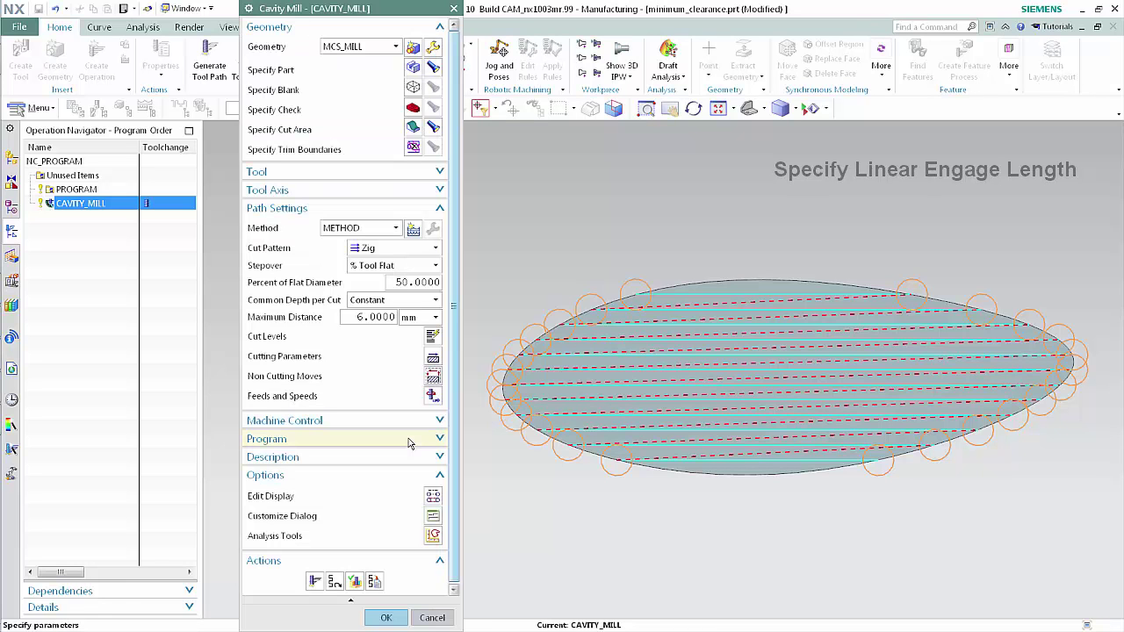
{"action": "left_click", "coordinate": [315, 583]}
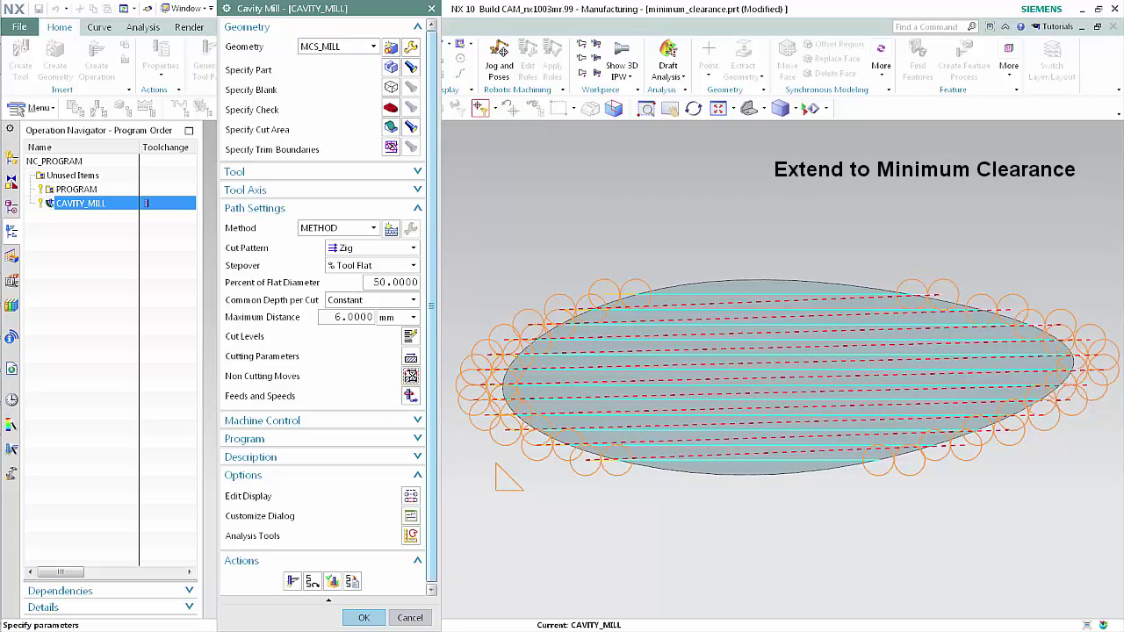
Set the Open Area engage Minimum Clearance to Extend Only and regenerate the tool path.
{"action": "left_click", "coordinate": [410, 376]}
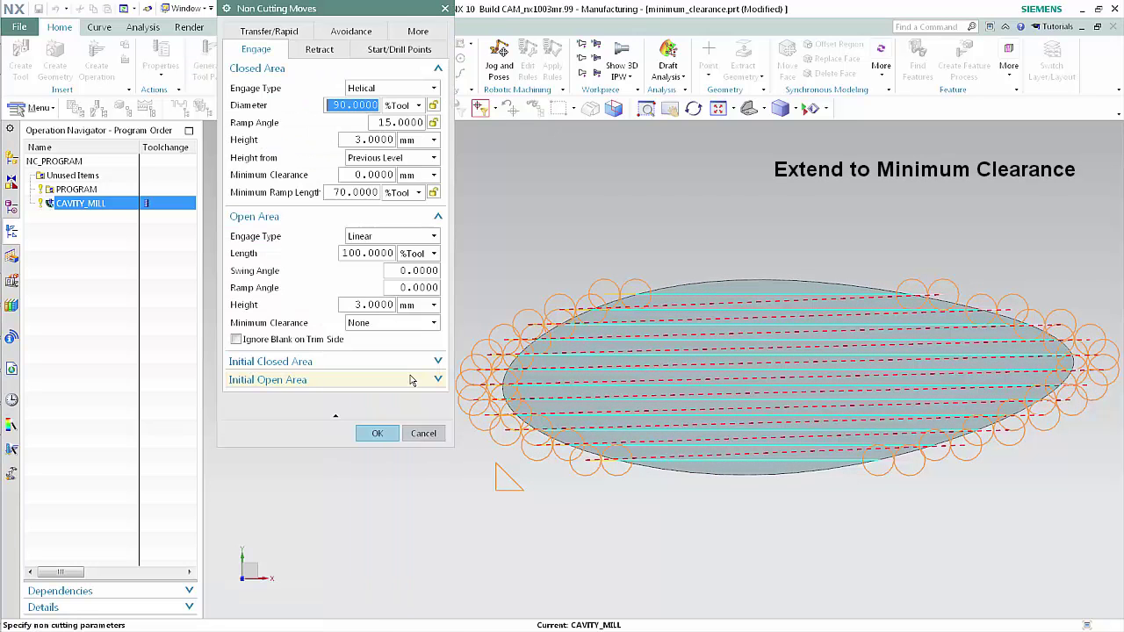
{"action": "left_click", "coordinate": [420, 324]}
{"action": "left_click", "coordinate": [407, 364]}
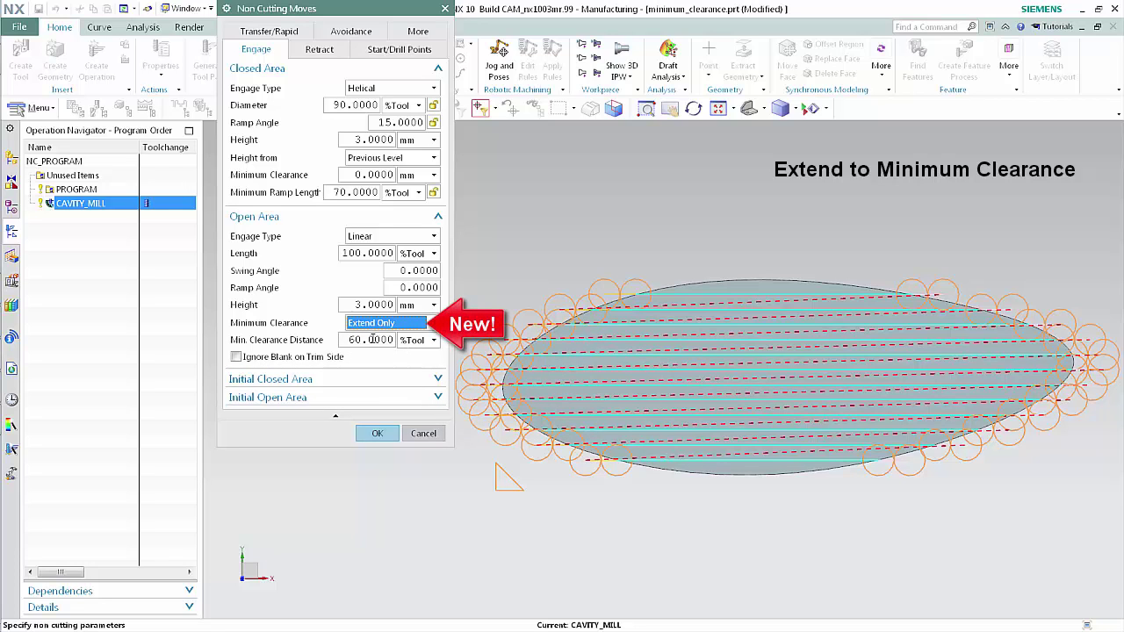
{"action": "left_click", "coordinate": [373, 433]}
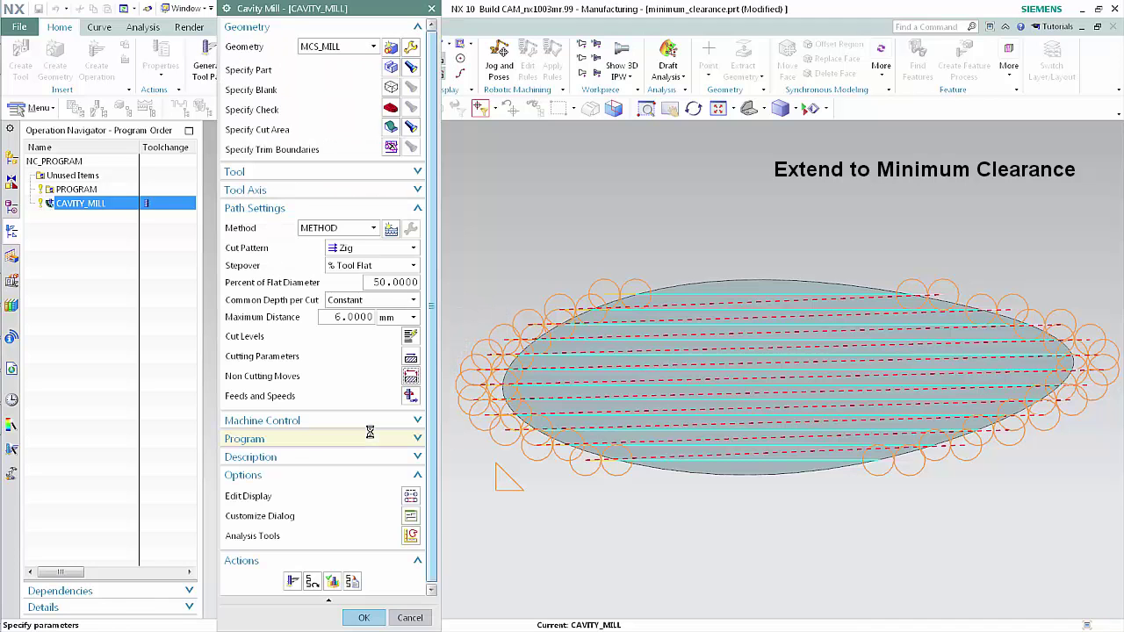
{"action": "left_click", "coordinate": [293, 581]}
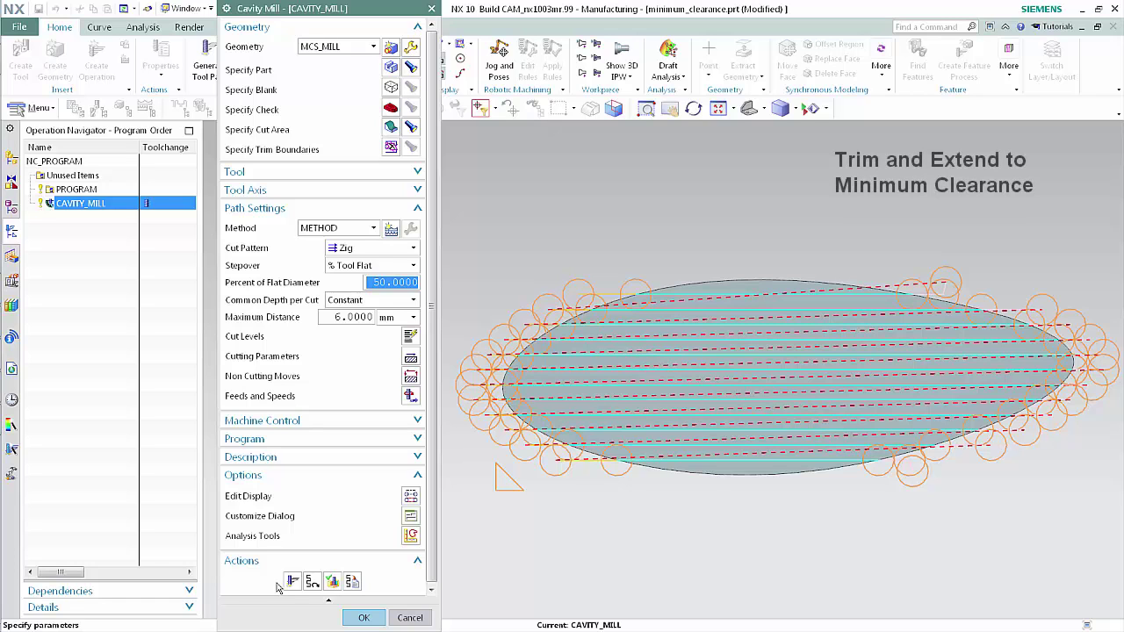
Set the Open Area engage Minimum Clearance to Trim and Extend and regenerate the tool path.
{"action": "left_click", "coordinate": [356, 397]}
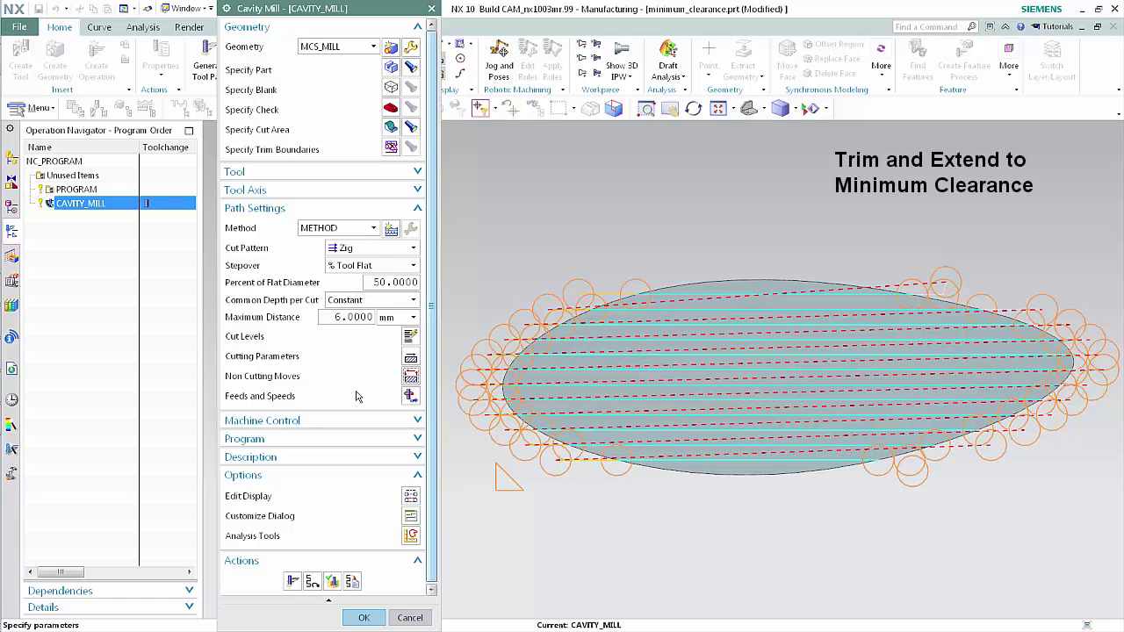
{"action": "left_click", "coordinate": [410, 376]}
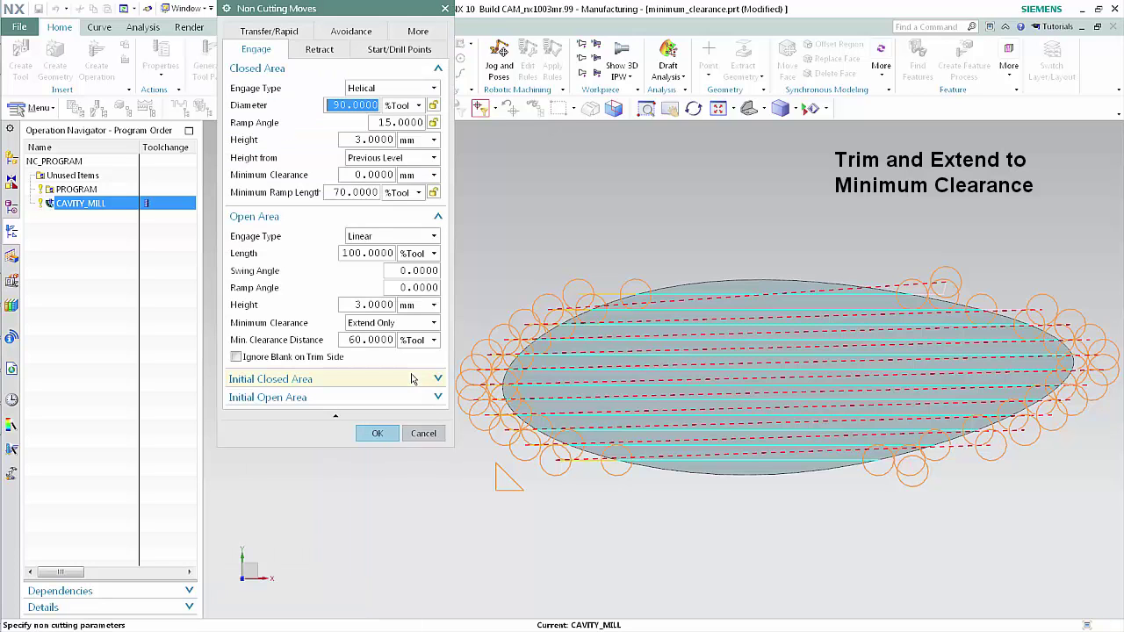
{"action": "left_click", "coordinate": [428, 323]}
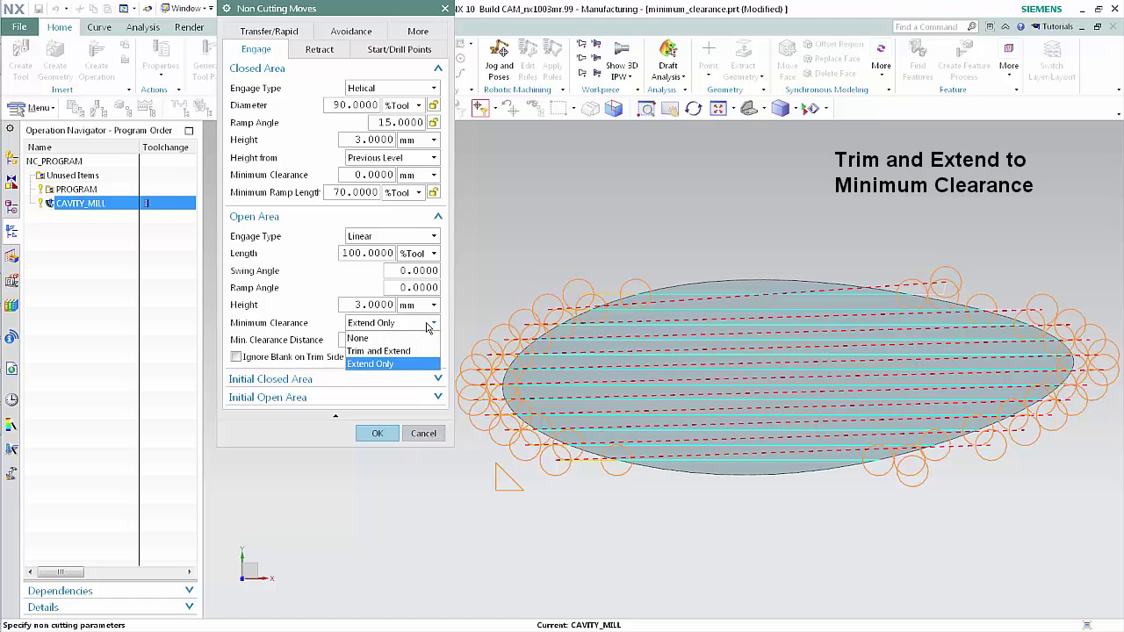
{"action": "left_click", "coordinate": [411, 351]}
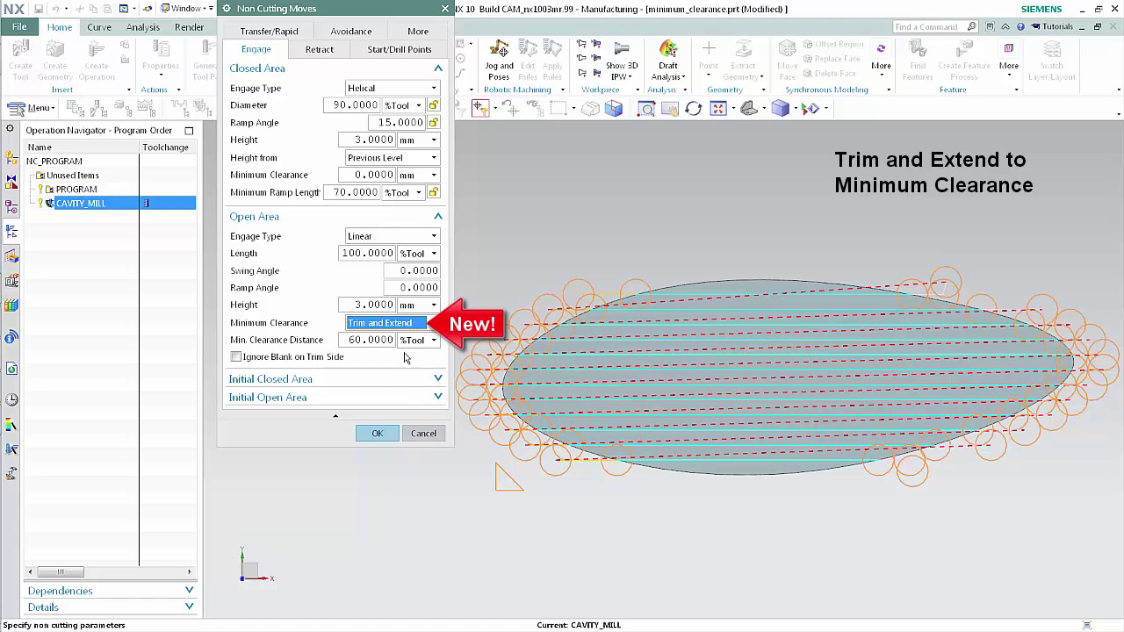
{"action": "left_click", "coordinate": [372, 434]}
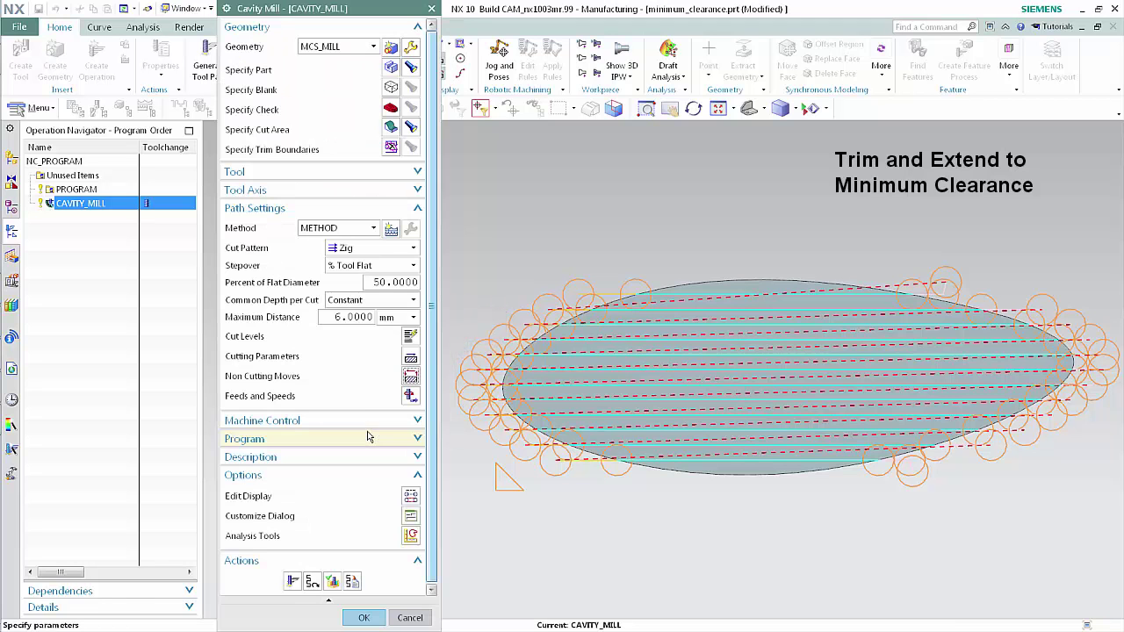
{"action": "left_click", "coordinate": [293, 582]}
{"action": "middle_click", "coordinate": [293, 586]}
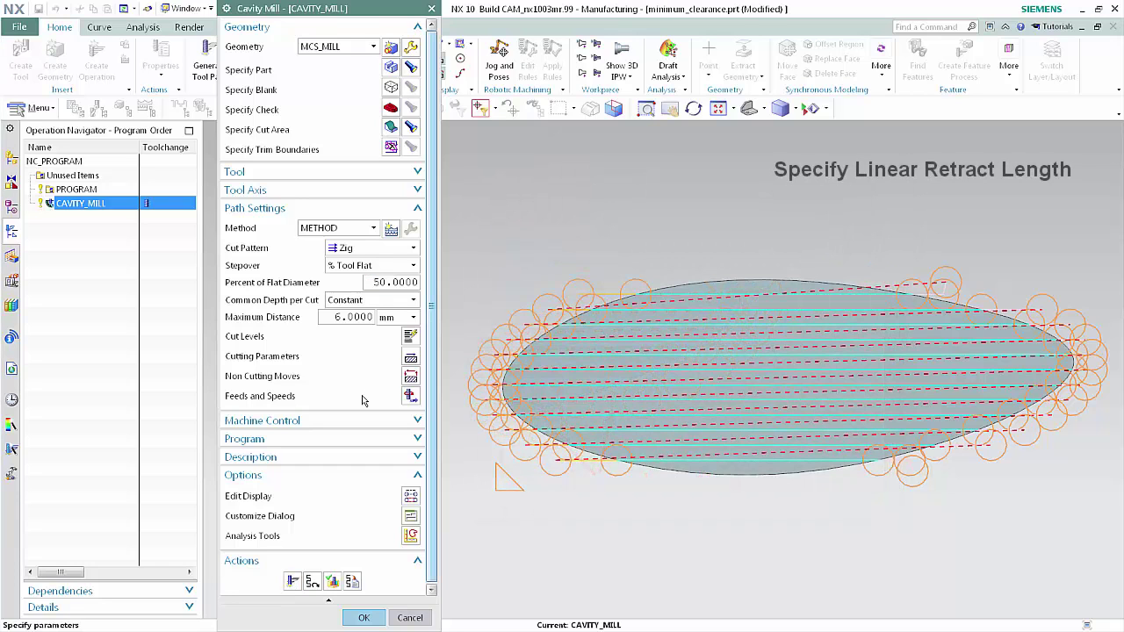
Set the non-cutting moves' Retract Type to Linear with a length of 4 mm.
{"action": "left_click", "coordinate": [410, 379]}
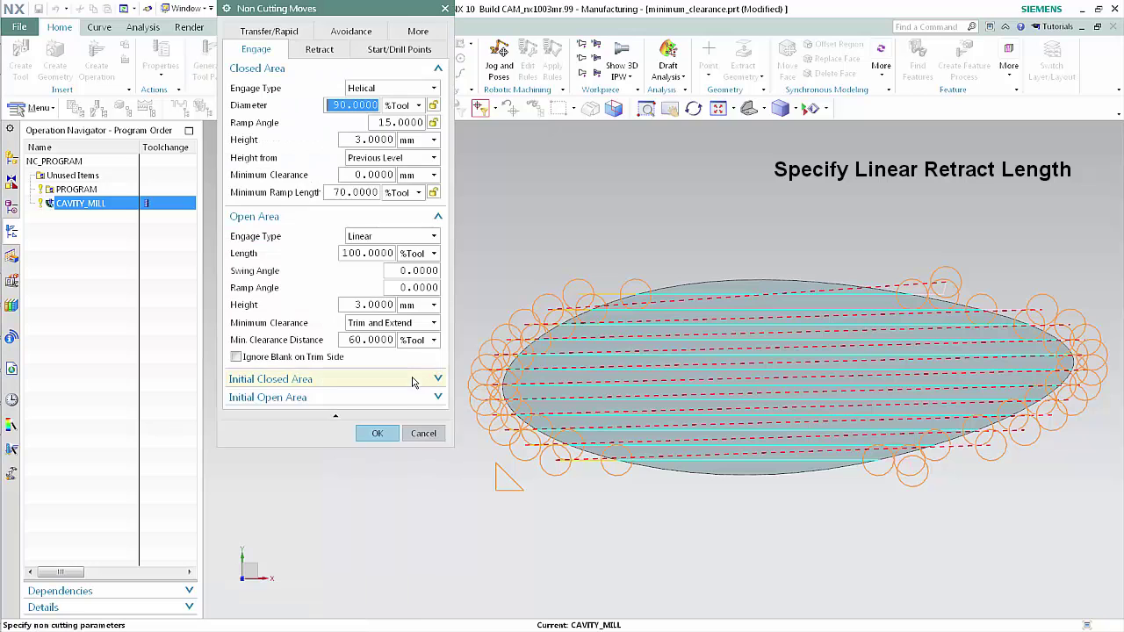
{"action": "left_click", "coordinate": [332, 50]}
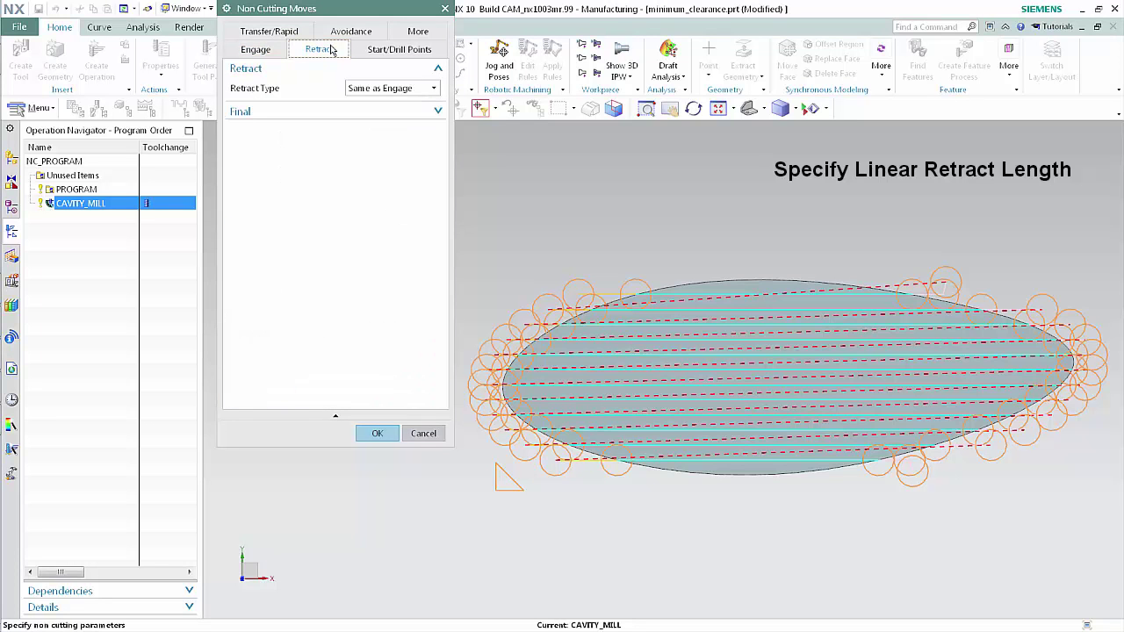
{"action": "left_click", "coordinate": [374, 89]}
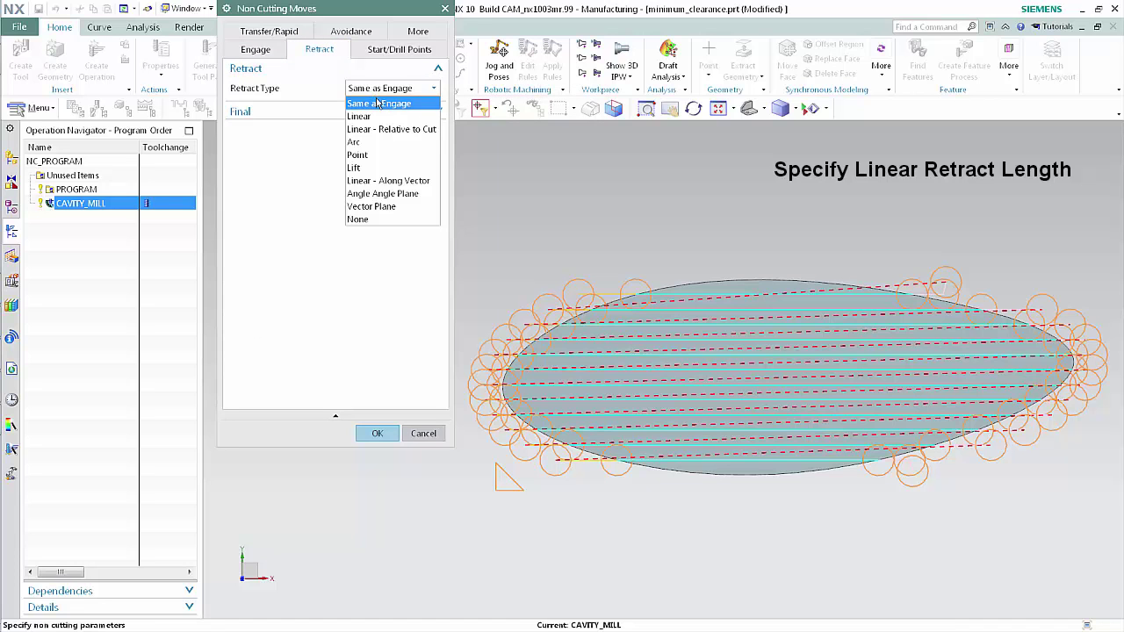
{"action": "left_click", "coordinate": [377, 116]}
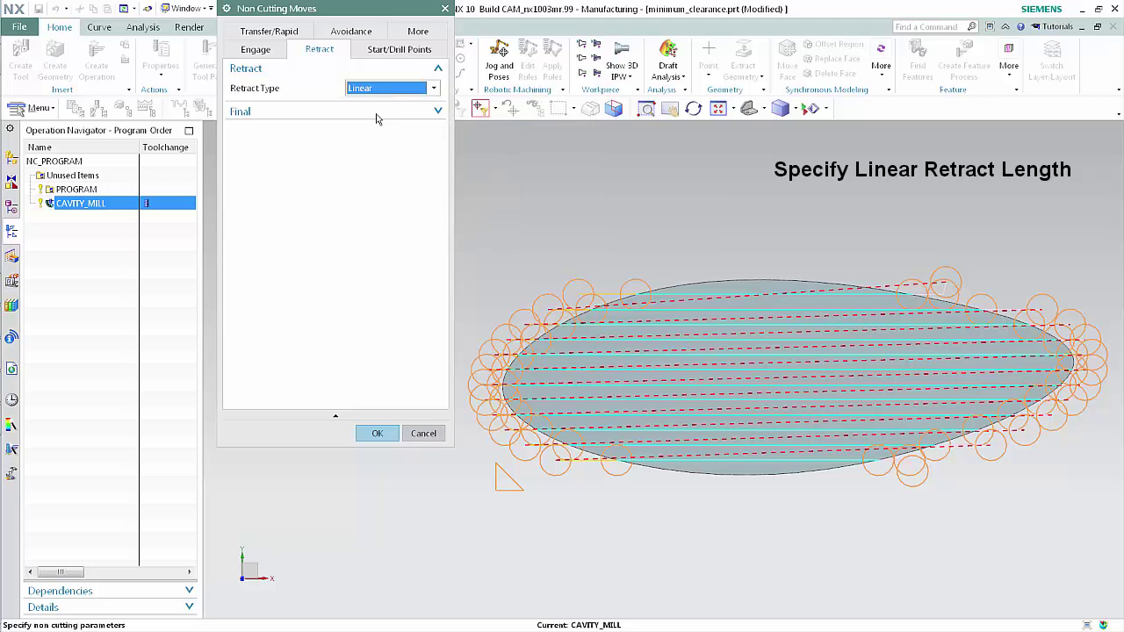
{"action": "left_click", "coordinate": [374, 106]}
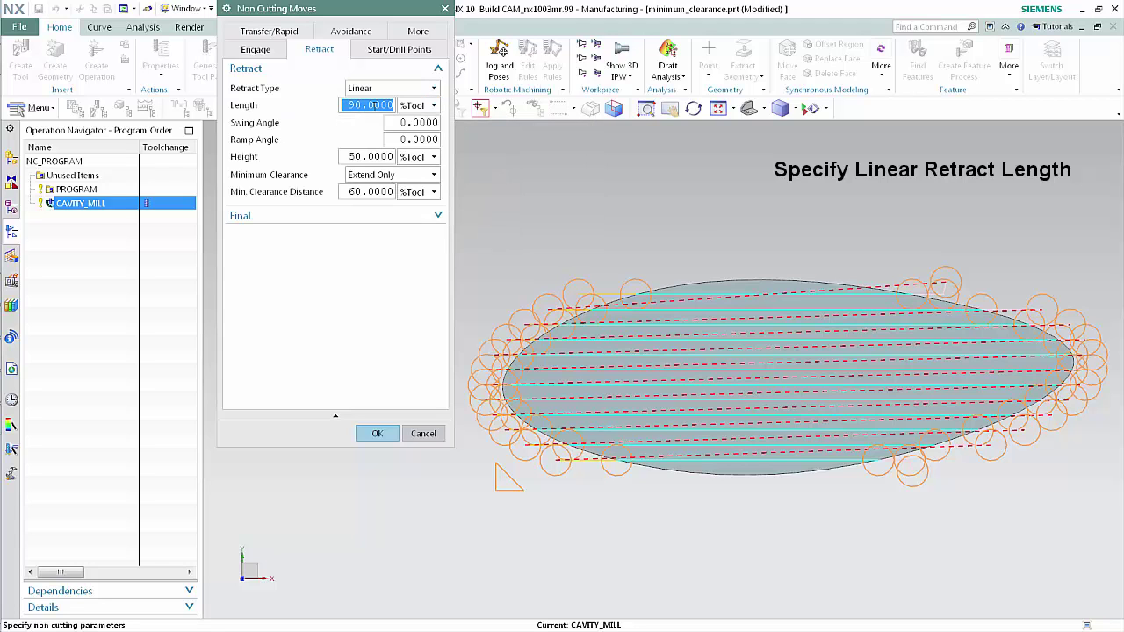
{"action": "type", "text": "4"}
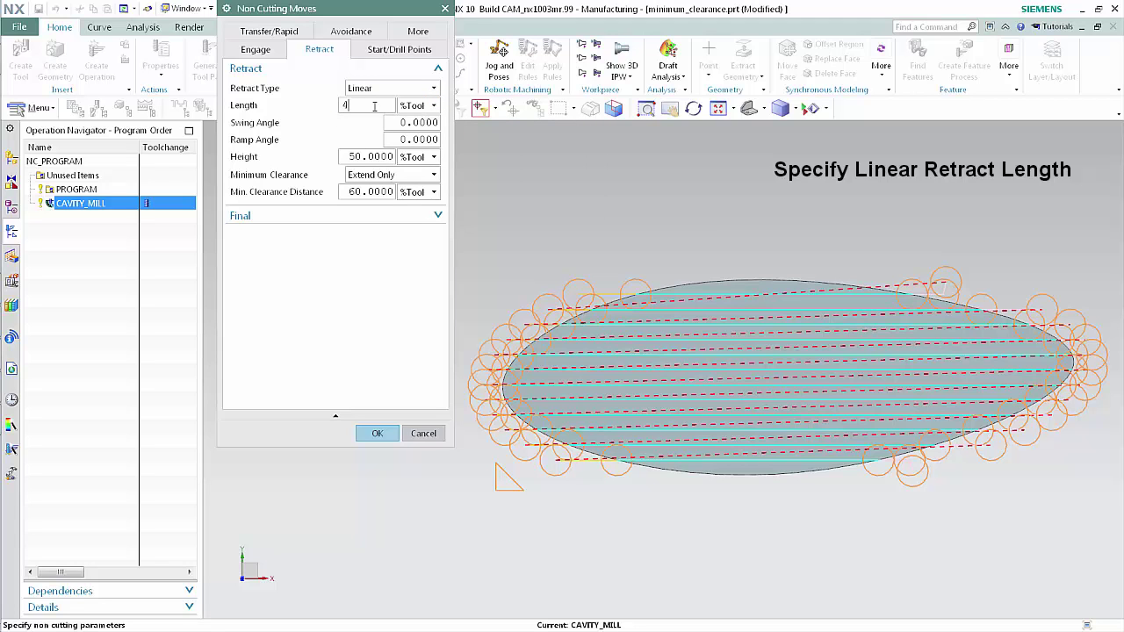
{"action": "left_click", "coordinate": [417, 105]}
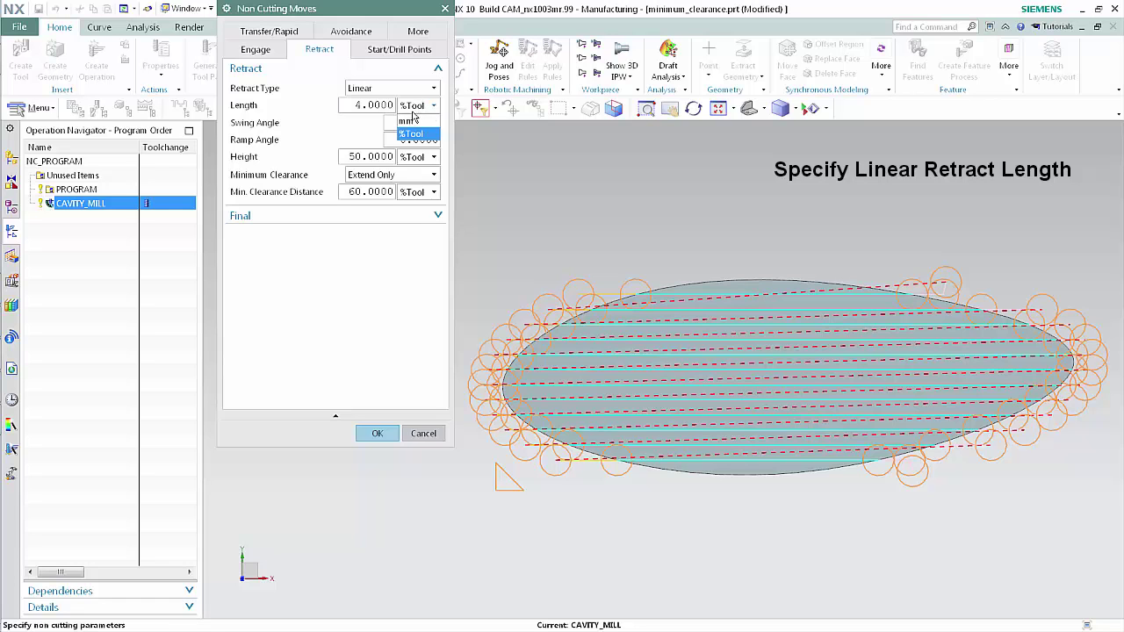
{"action": "left_click", "coordinate": [410, 122]}
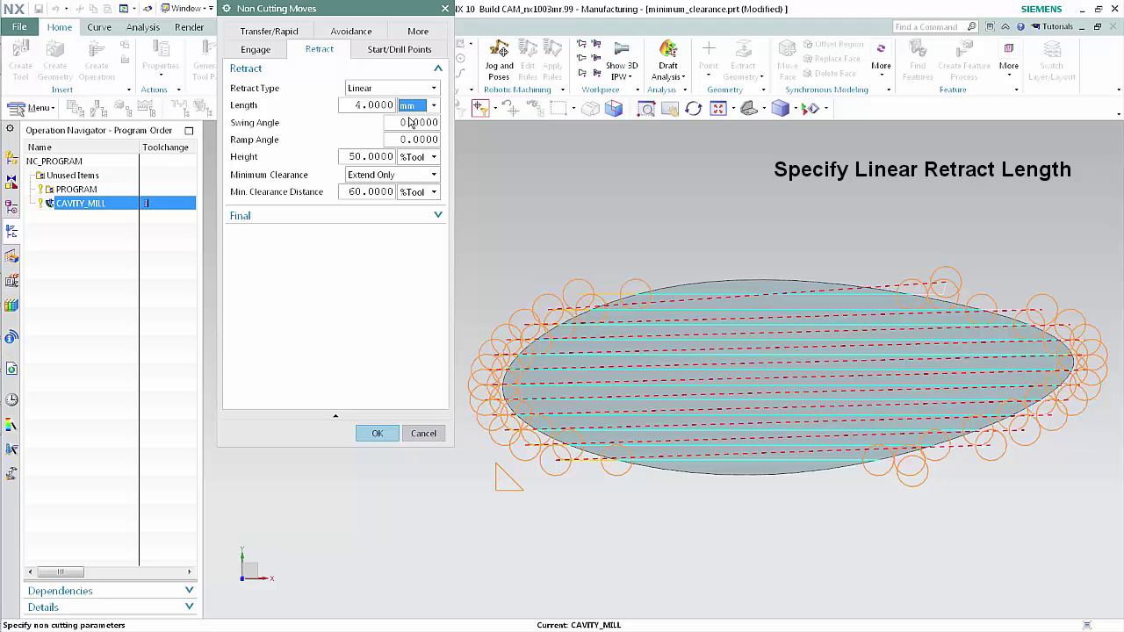
Set the retract Minimum Clearance to None and regenerate the tool path.
{"action": "left_click", "coordinate": [396, 179]}
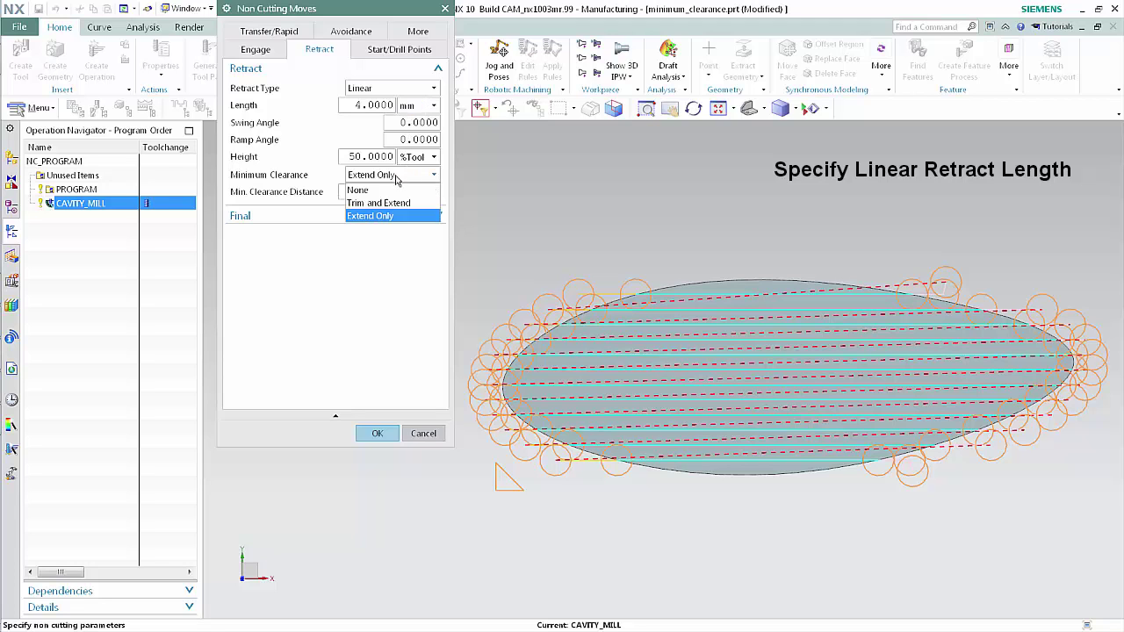
{"action": "left_click", "coordinate": [388, 191]}
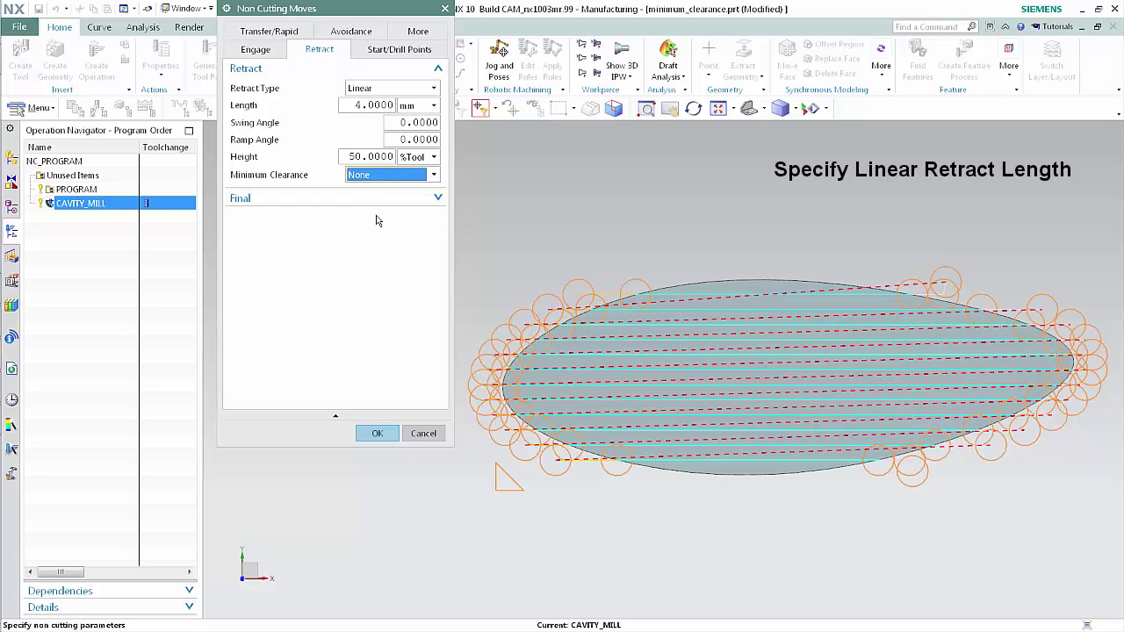
{"action": "left_click", "coordinate": [375, 435]}
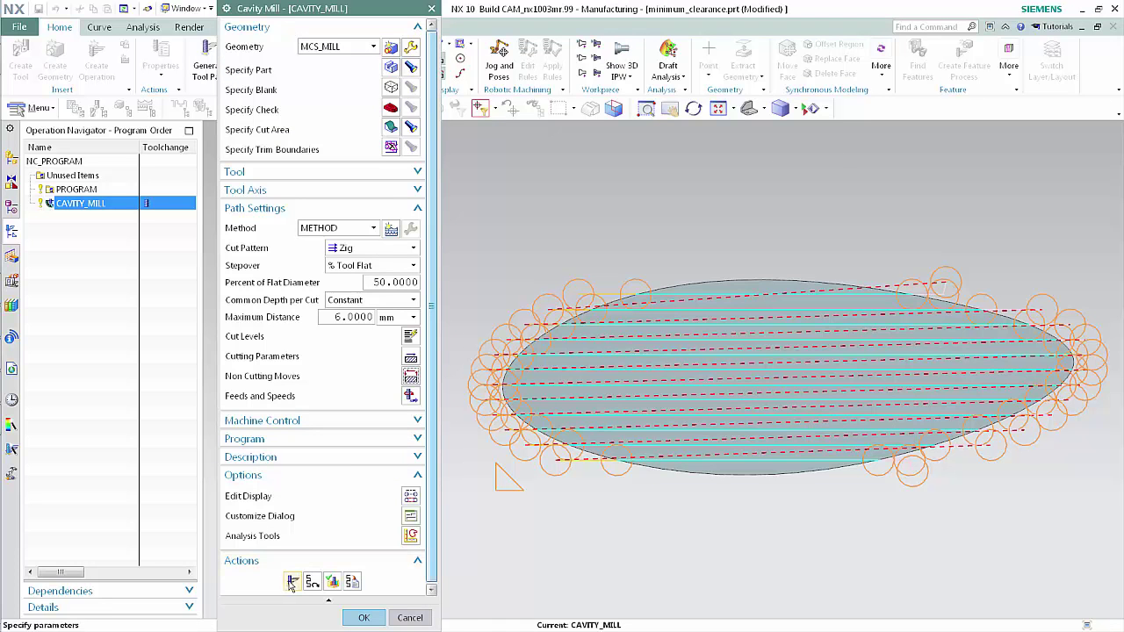
{"action": "left_click", "coordinate": [292, 582]}
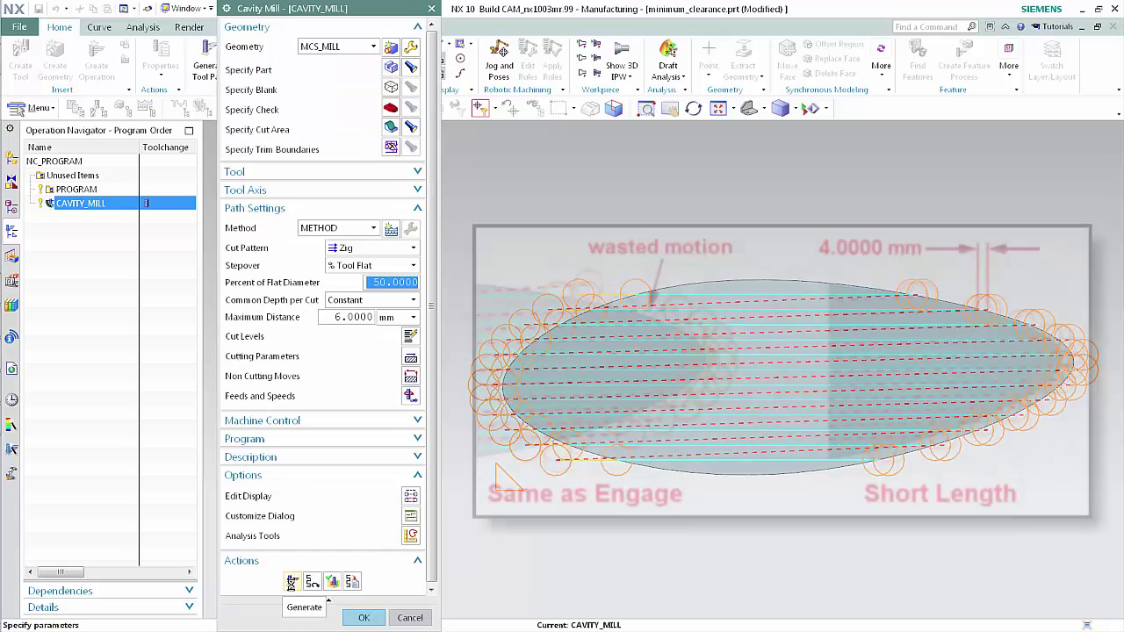
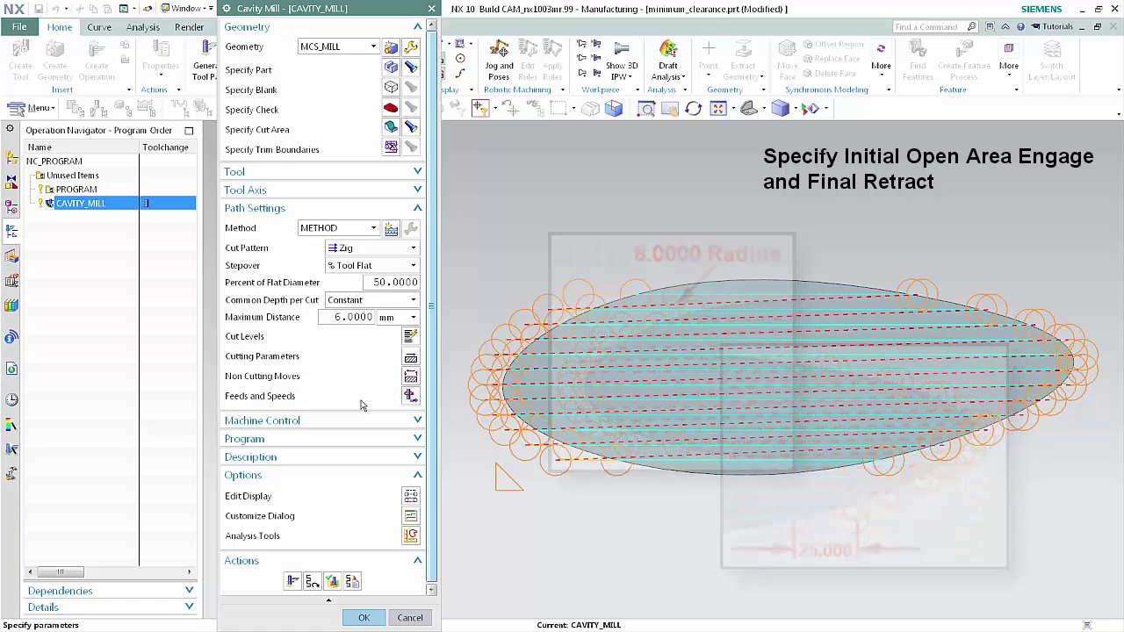
Set the Initial Open Area engage type to Arc with an 8 mm radius and Minimum Clearance None.
{"action": "left_click", "coordinate": [413, 376]}
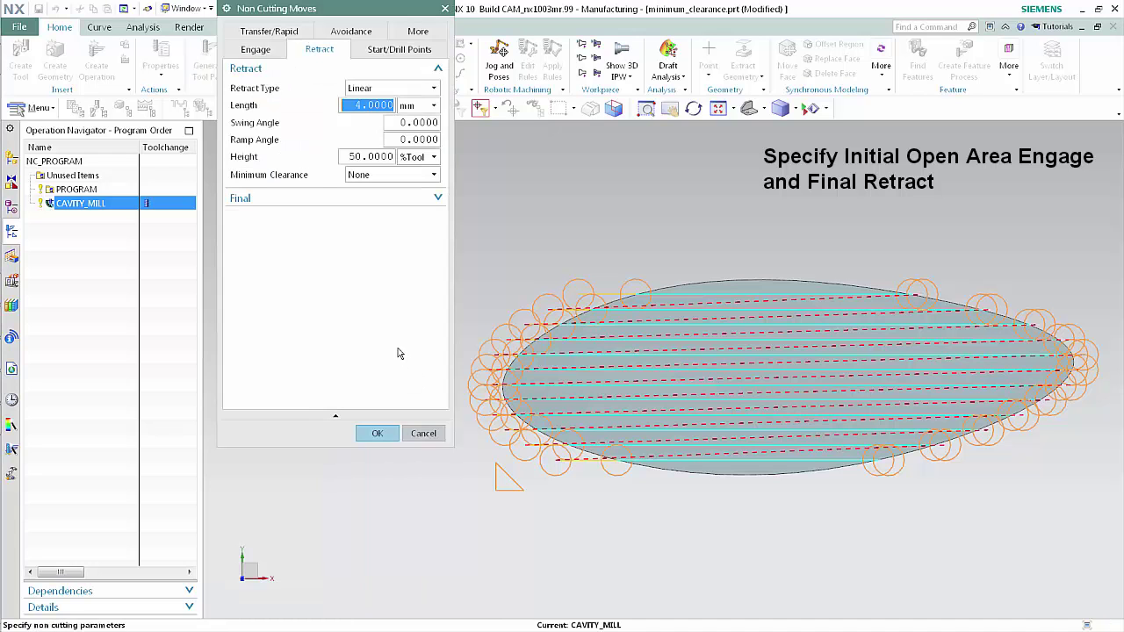
{"action": "left_click", "coordinate": [256, 50]}
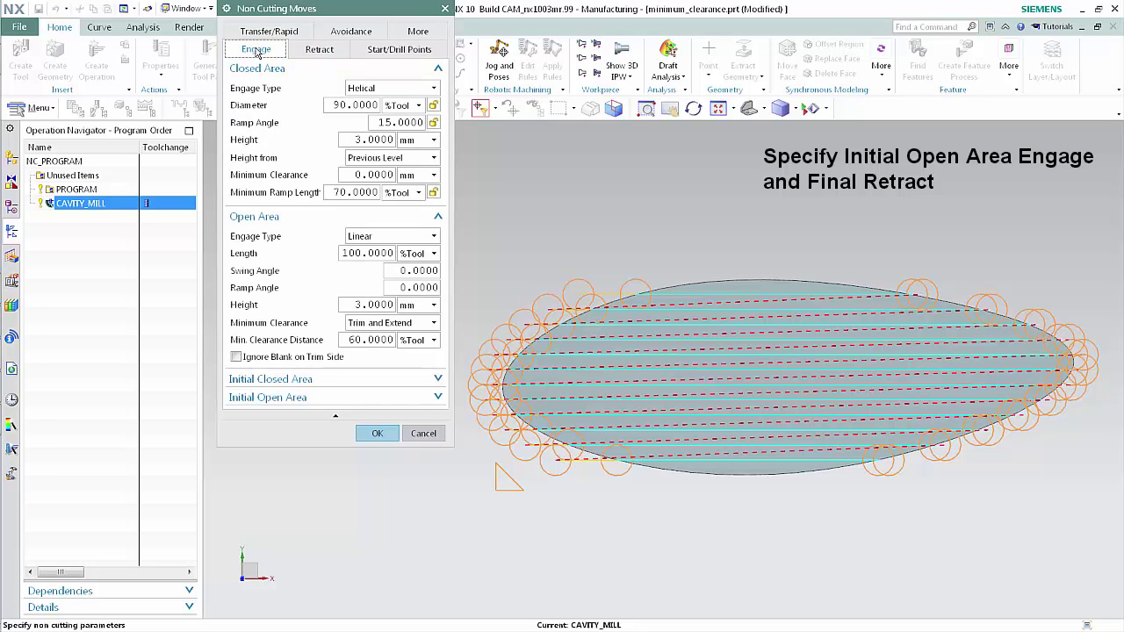
{"action": "left_click", "coordinate": [356, 399]}
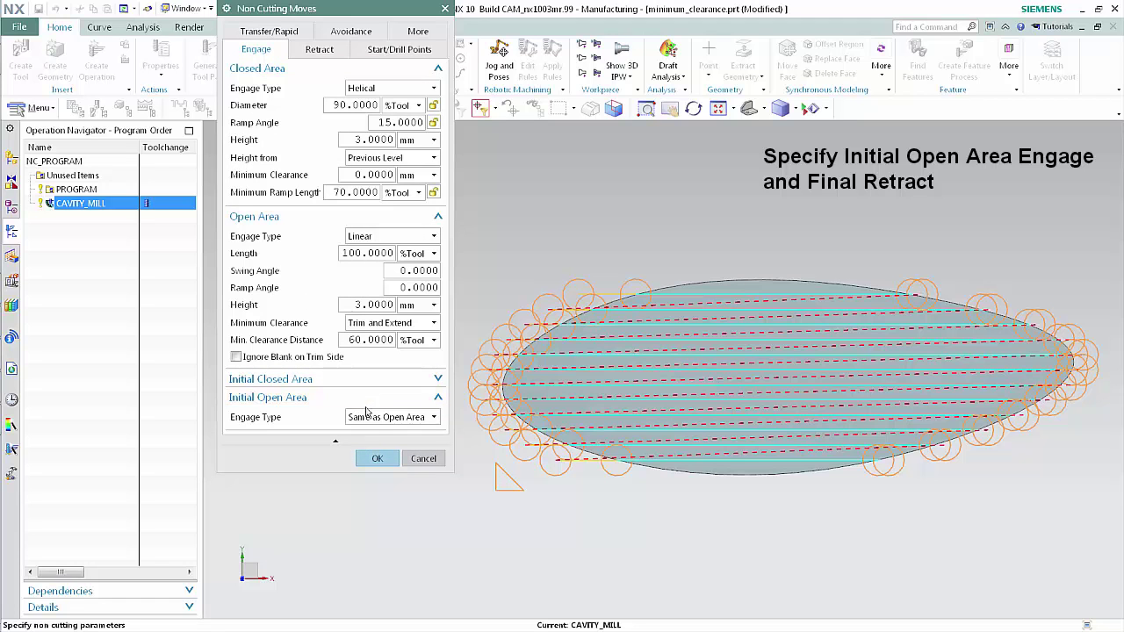
{"action": "left_click", "coordinate": [377, 419]}
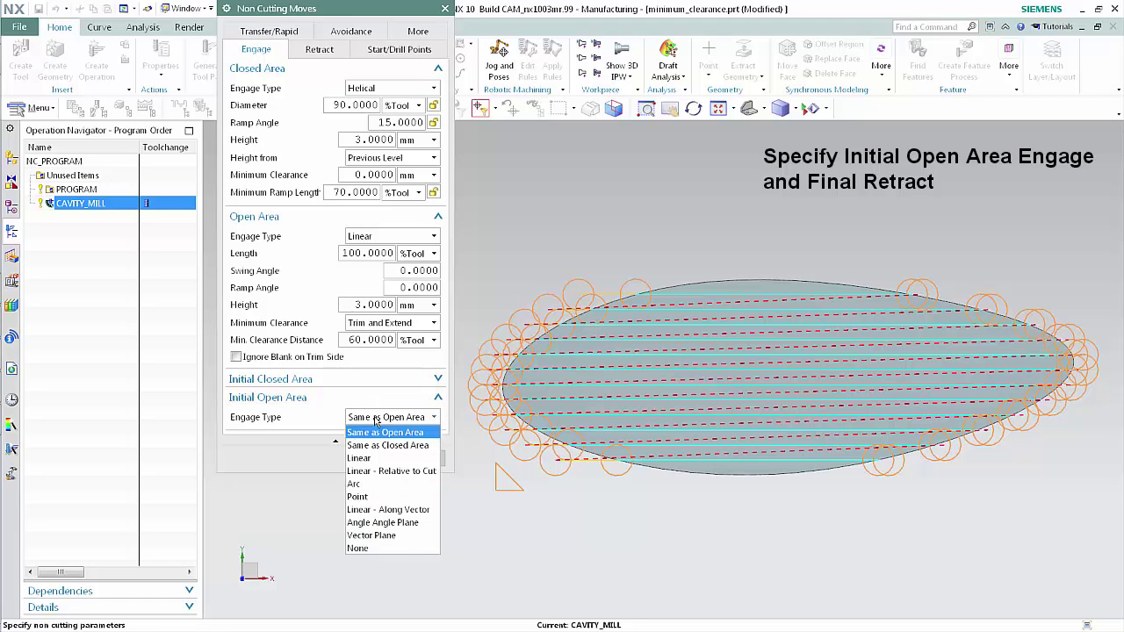
{"action": "left_click", "coordinate": [366, 484]}
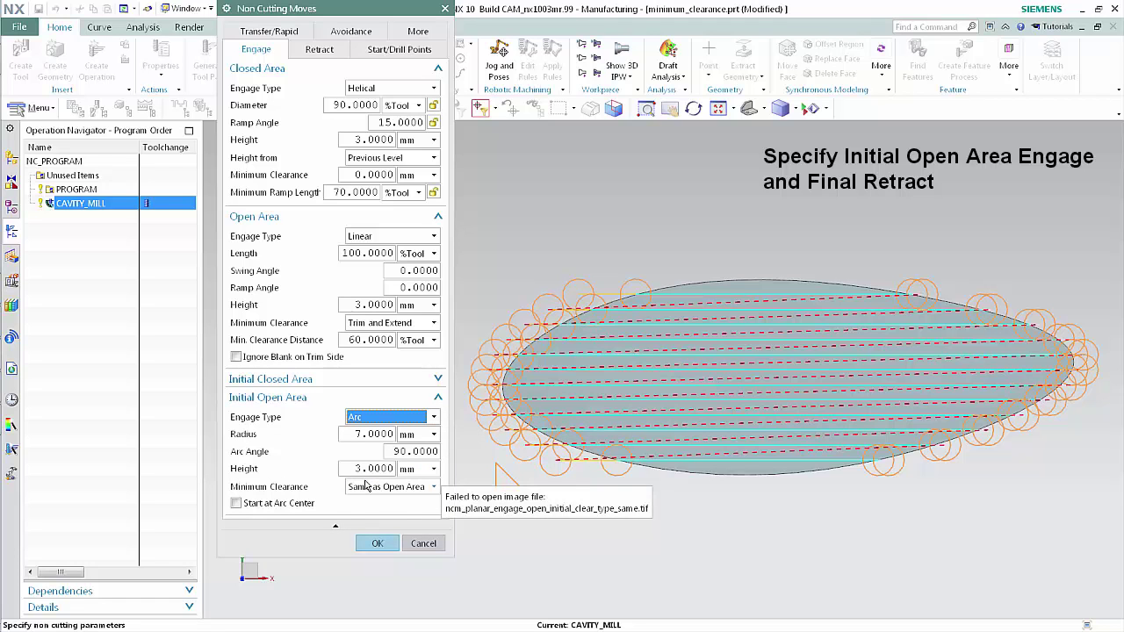
{"action": "double_click", "coordinate": [361, 434]}
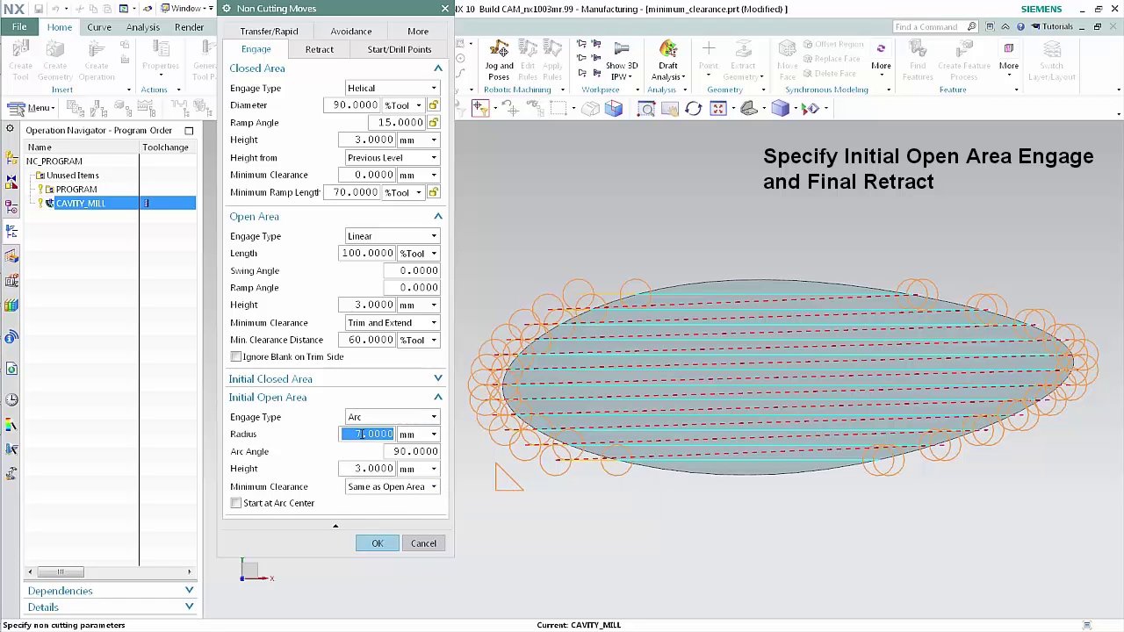
{"action": "type", "text": "8"}
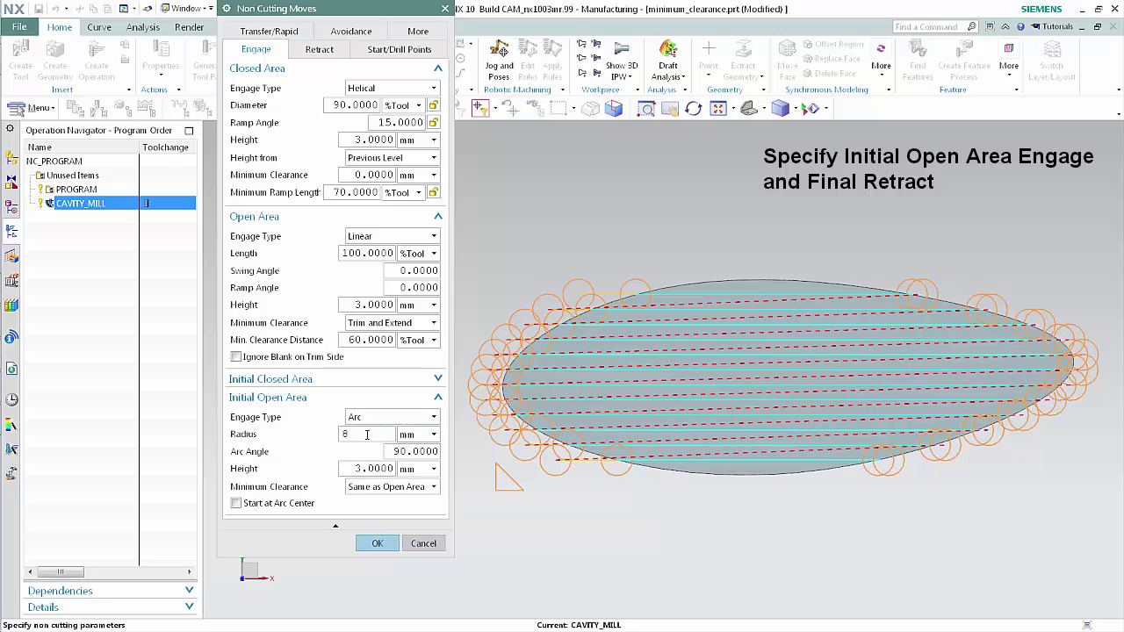
{"action": "left_click", "coordinate": [373, 489]}
{"action": "left_click", "coordinate": [371, 501]}
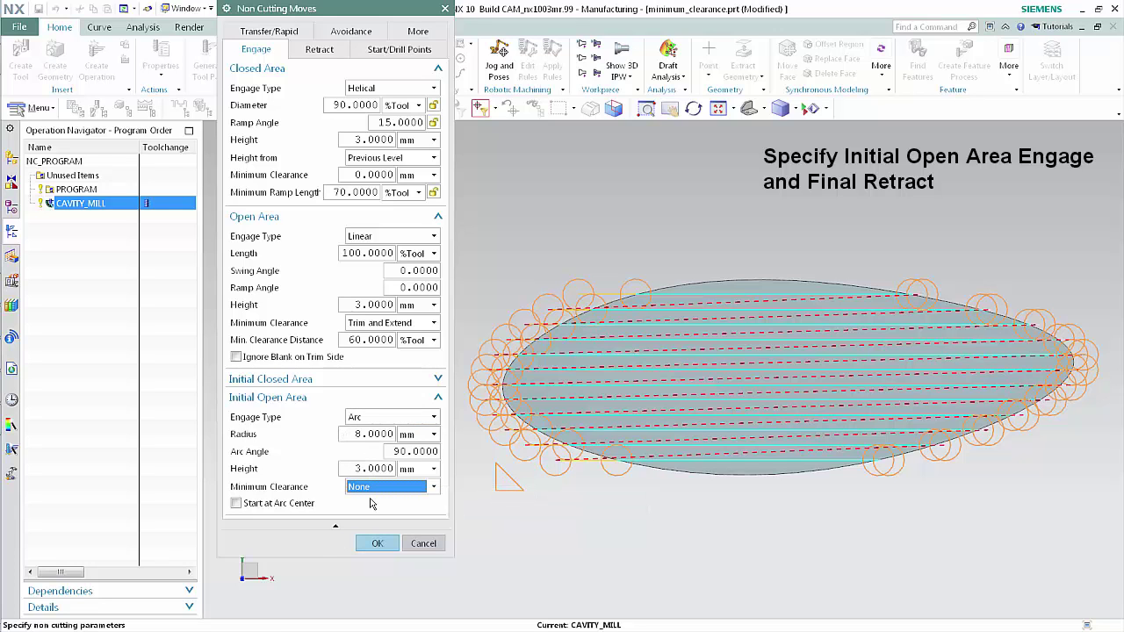
Set the Final retract type to Linear with a 25 mm length, regenerate the tool path and accept the cavity mill operation.
{"action": "left_click", "coordinate": [322, 49]}
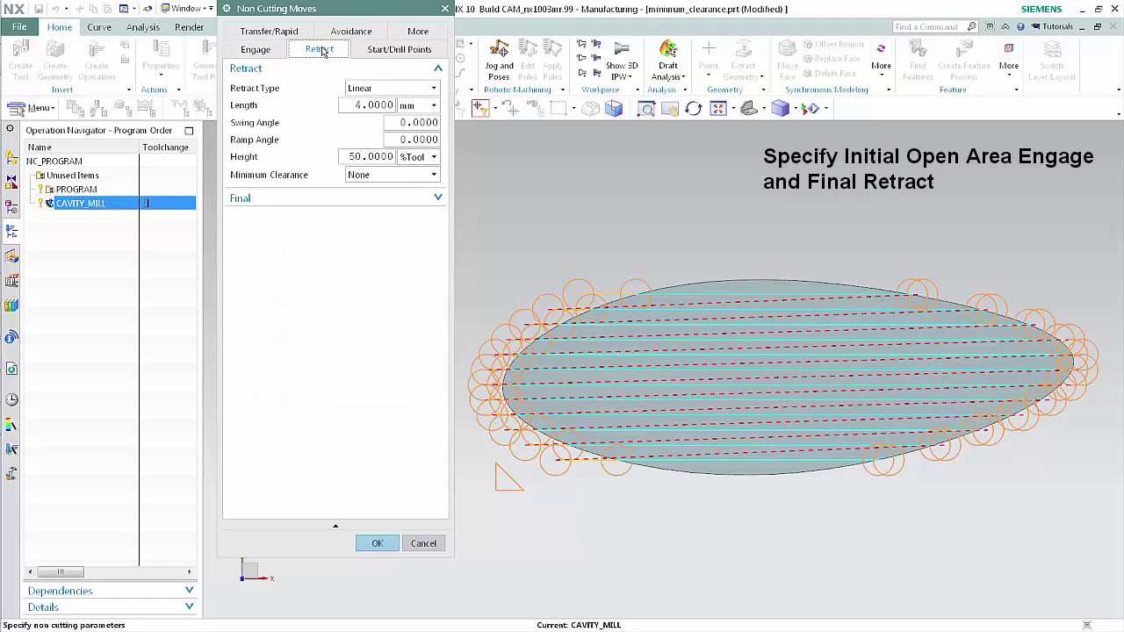
{"action": "left_click", "coordinate": [339, 201]}
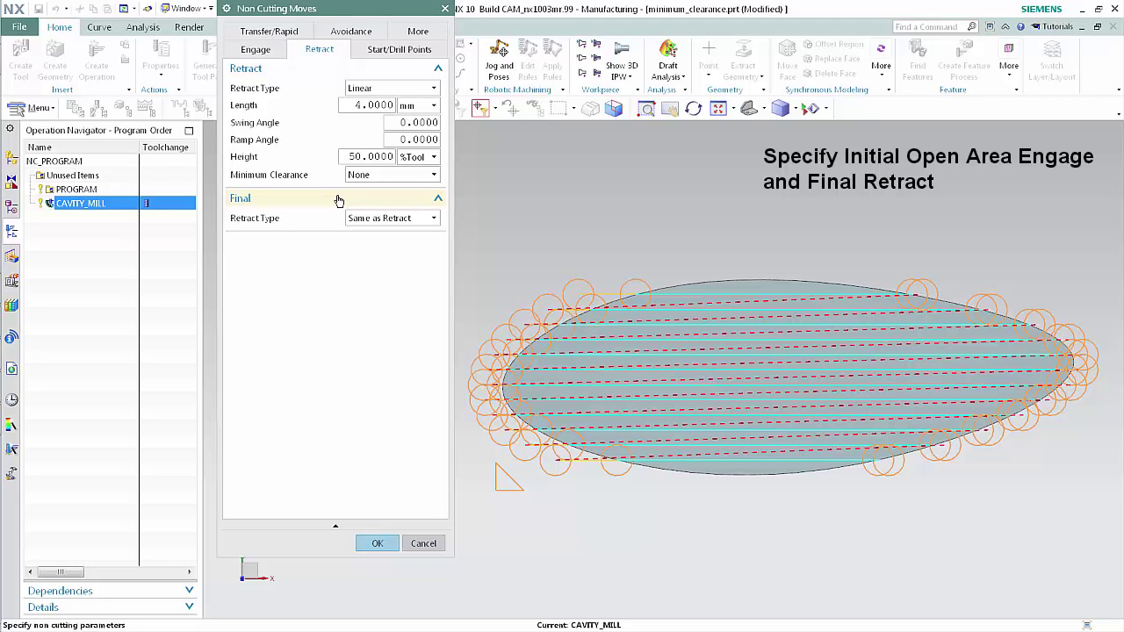
{"action": "left_click", "coordinate": [365, 218]}
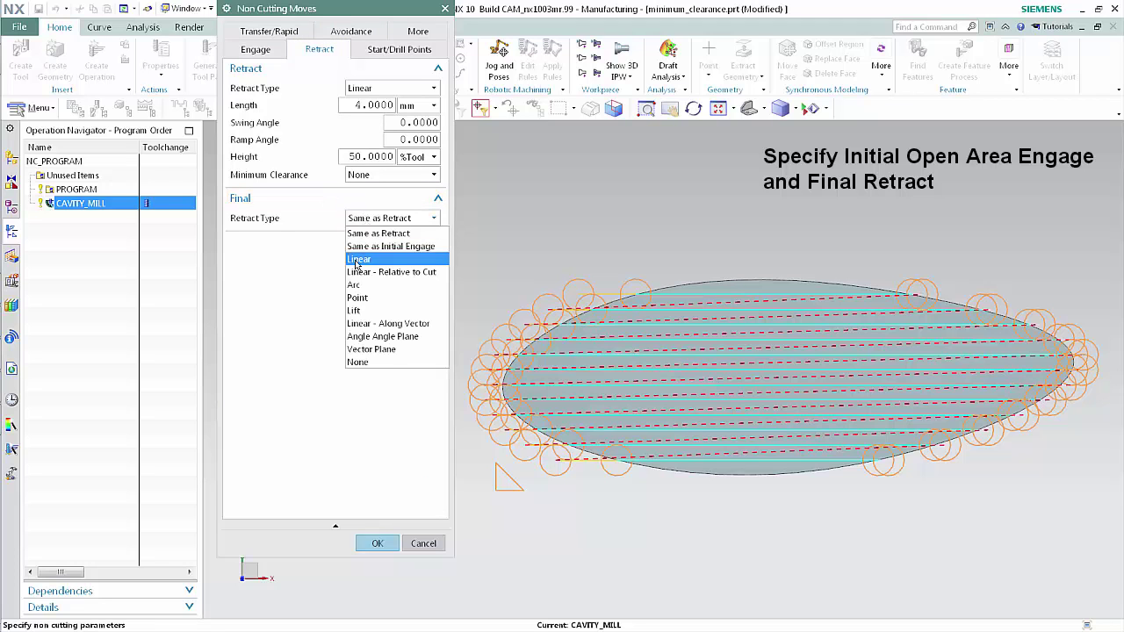
{"action": "left_click", "coordinate": [358, 260]}
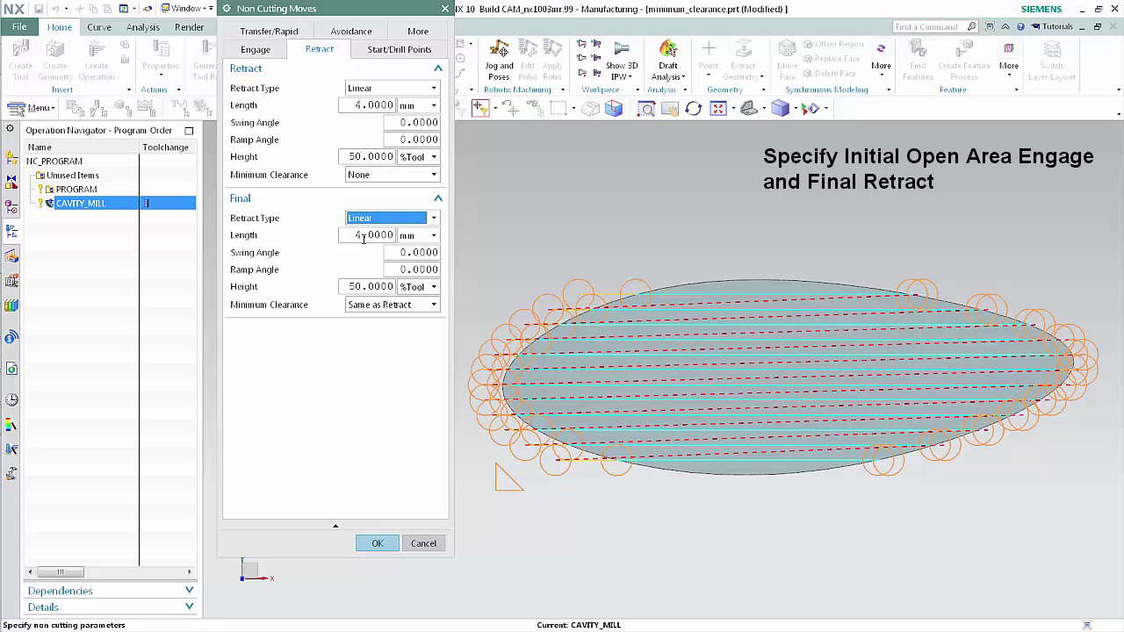
{"action": "left_click", "coordinate": [362, 237]}
{"action": "type", "text": "25"}
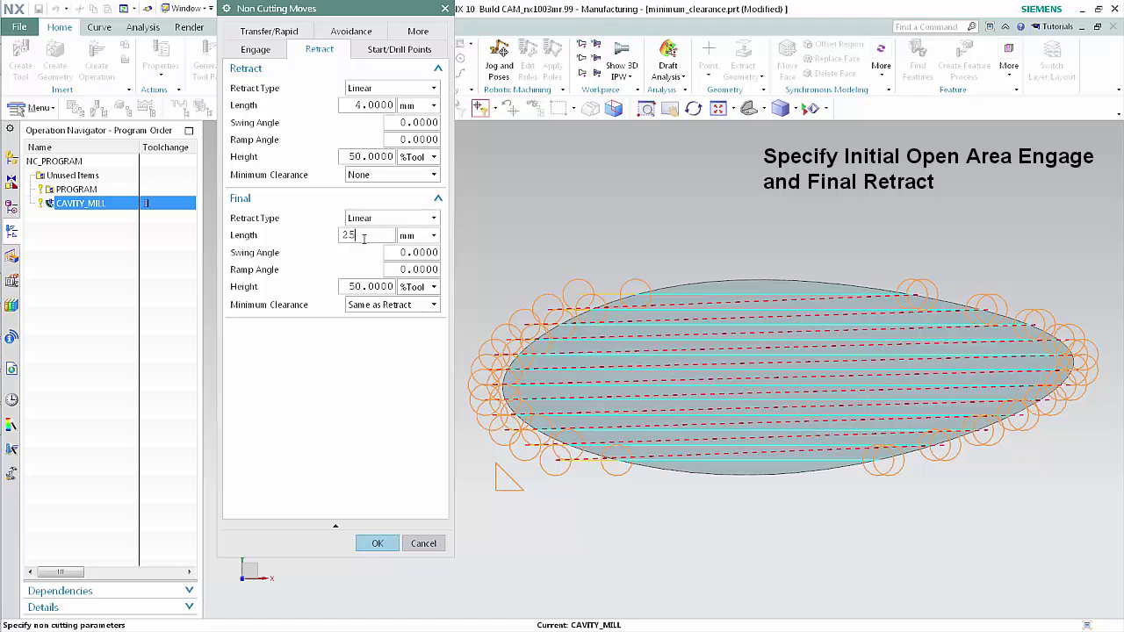
{"action": "left_click", "coordinate": [376, 544]}
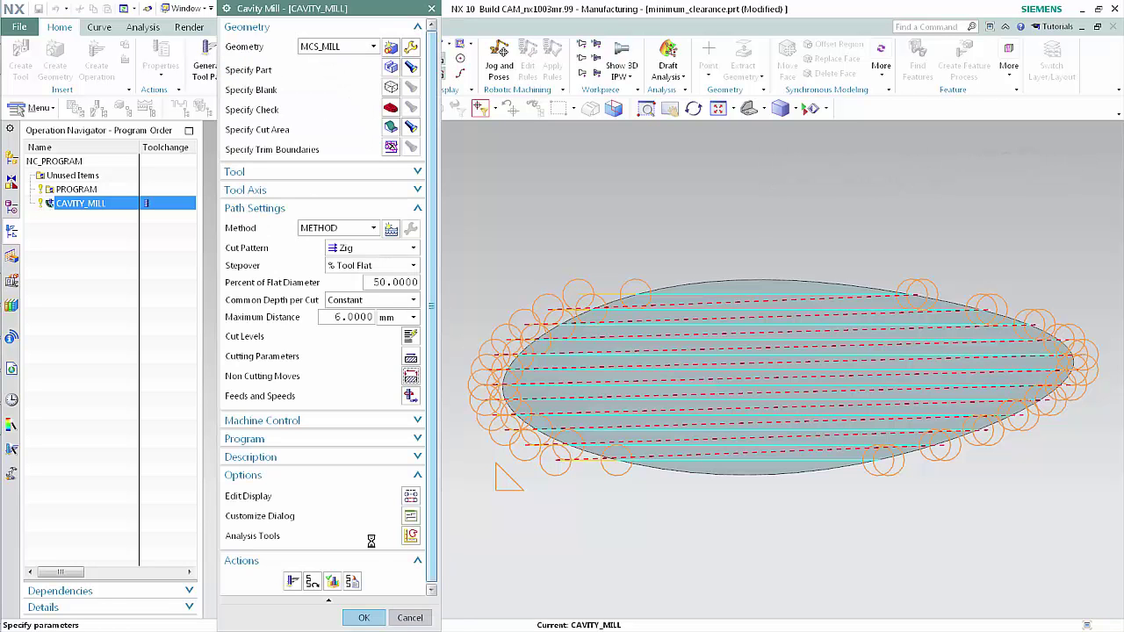
{"action": "left_click", "coordinate": [293, 581]}
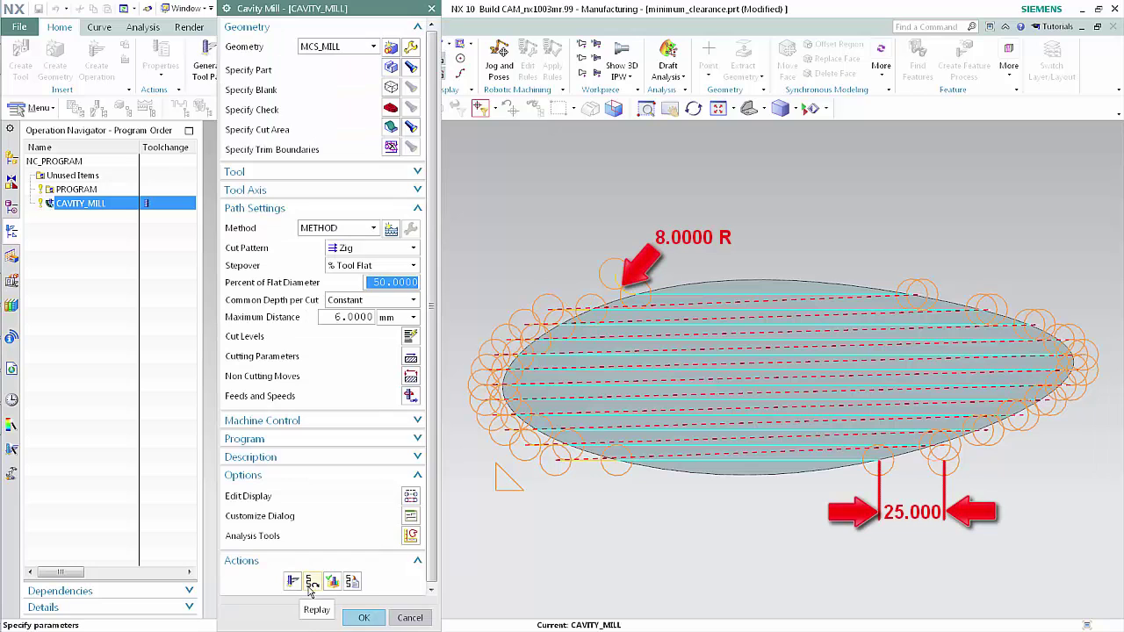
{"action": "left_click", "coordinate": [359, 616]}
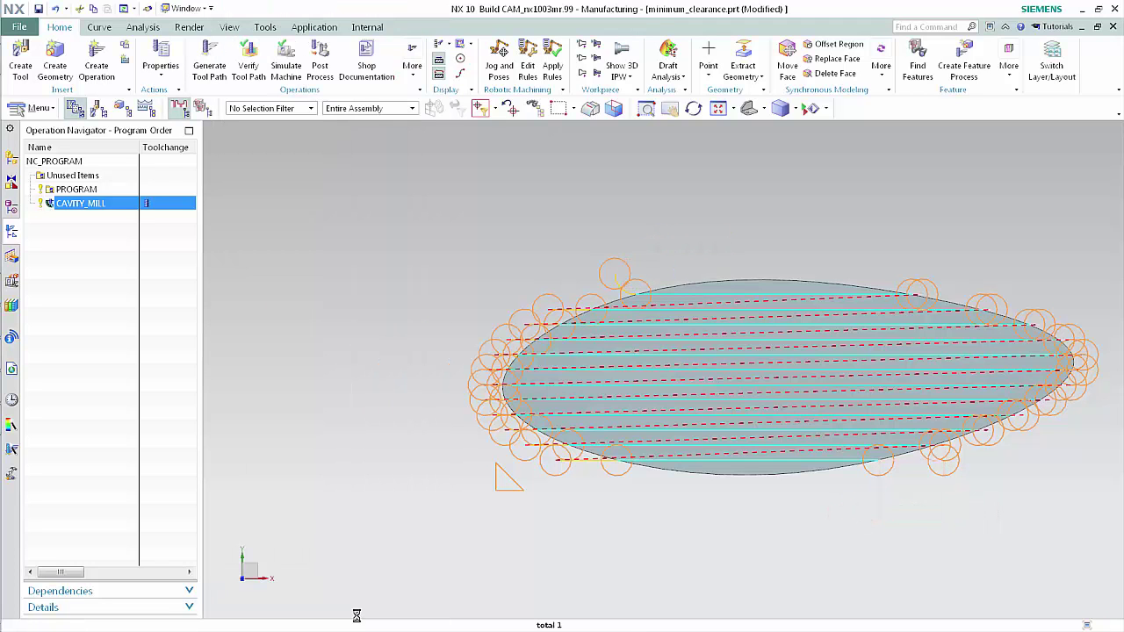